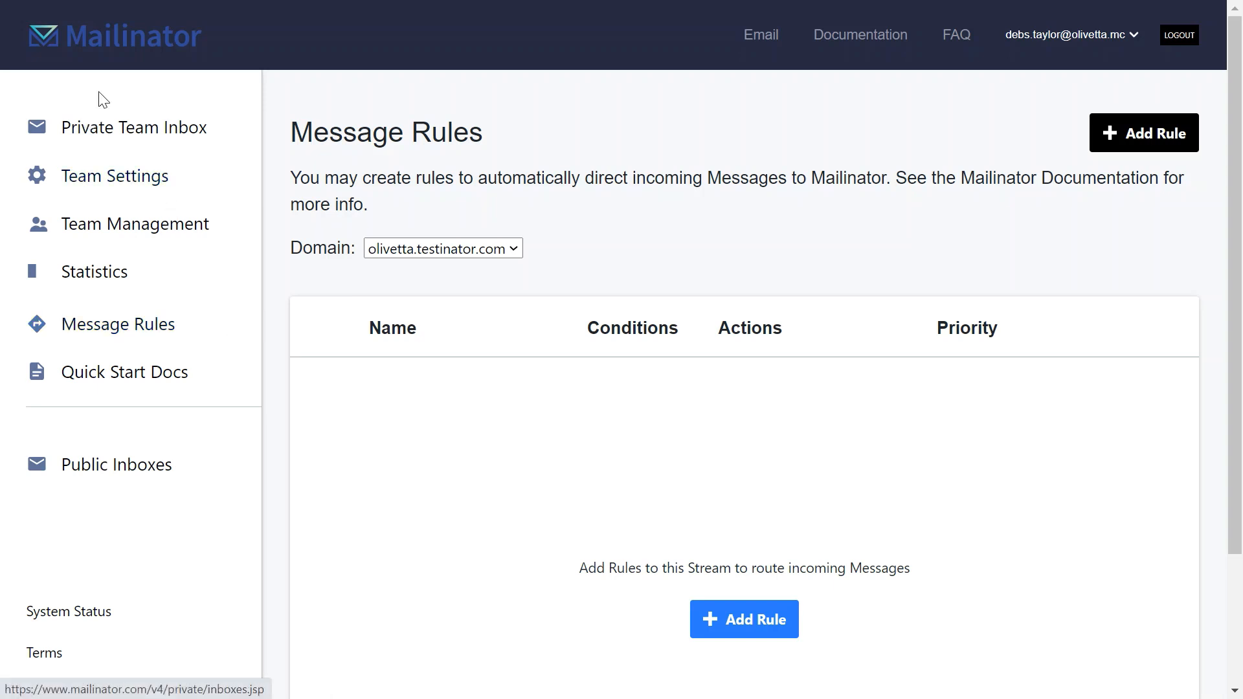
View the private team inbox, return to the message rules and start a new rule for the olivetta.testinator.com domain
{"action": "left_click", "coordinate": [126, 127]}
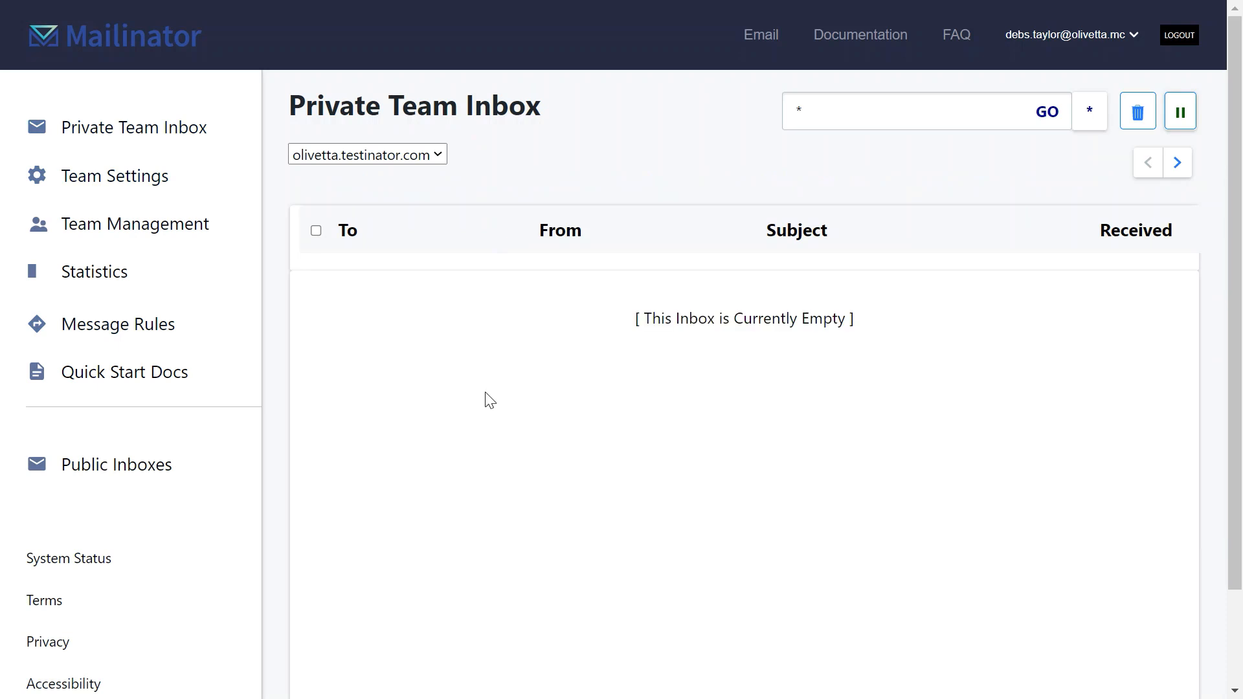
{"action": "left_click", "coordinate": [106, 335]}
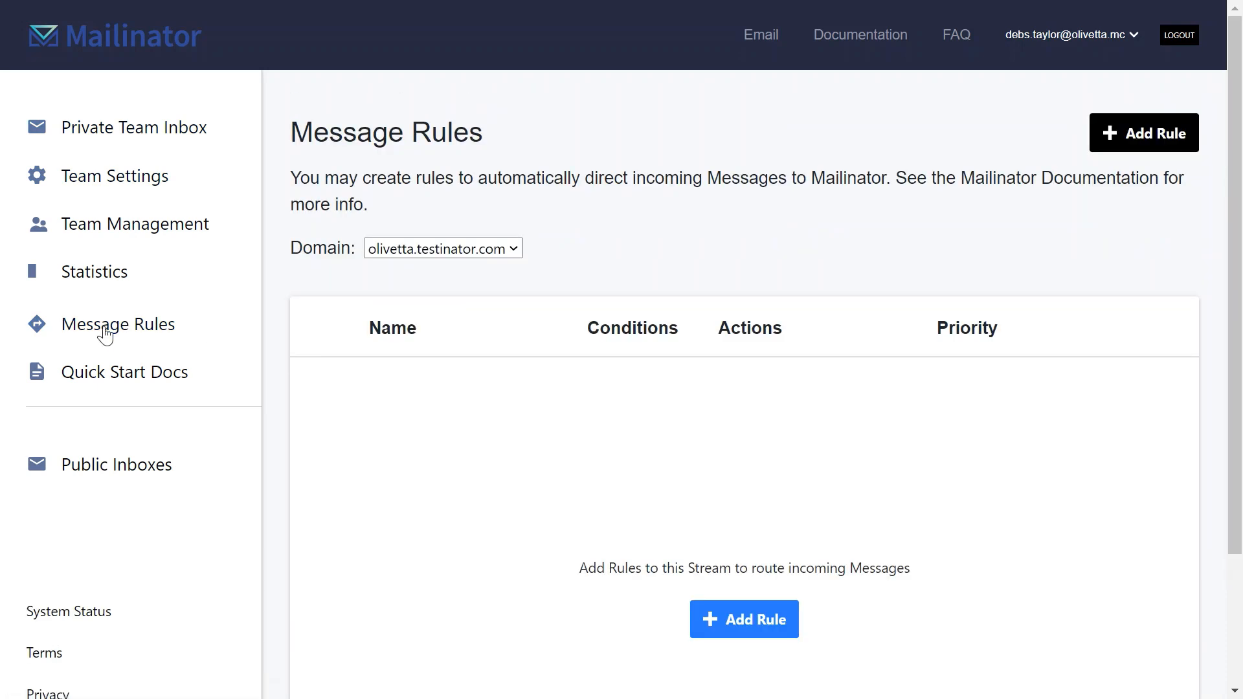
{"action": "left_click", "coordinate": [516, 255]}
{"action": "left_click", "coordinate": [468, 269]}
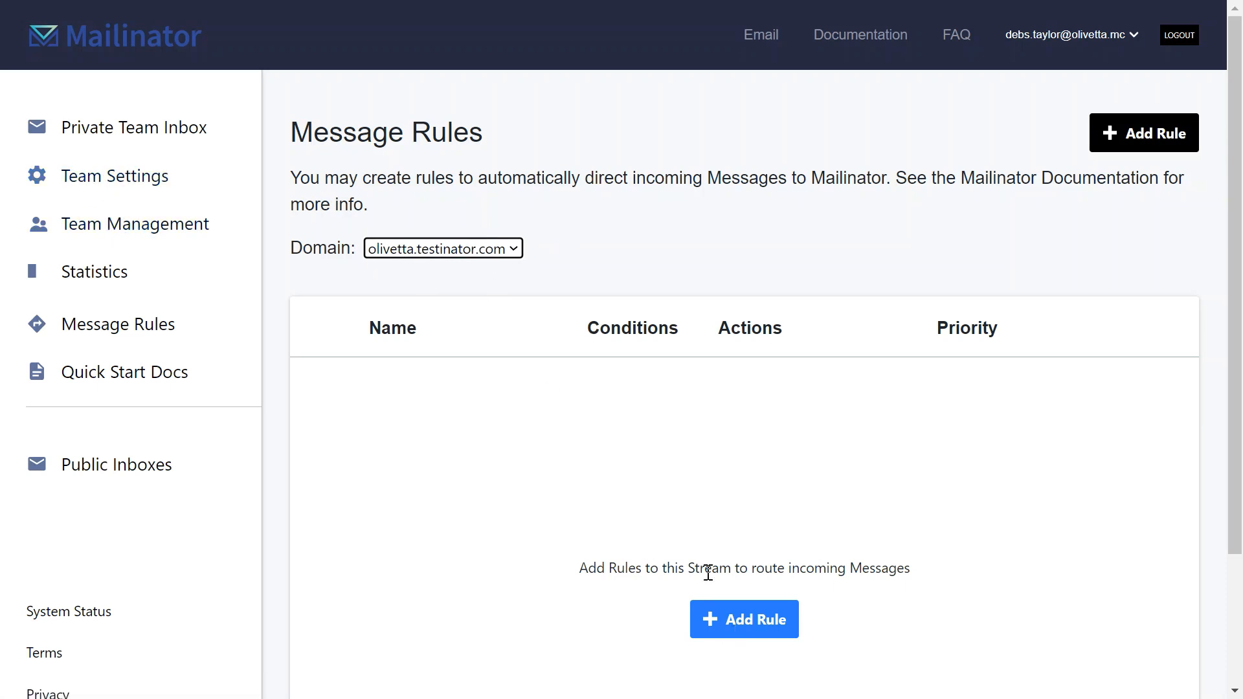
{"action": "left_click", "coordinate": [763, 627]}
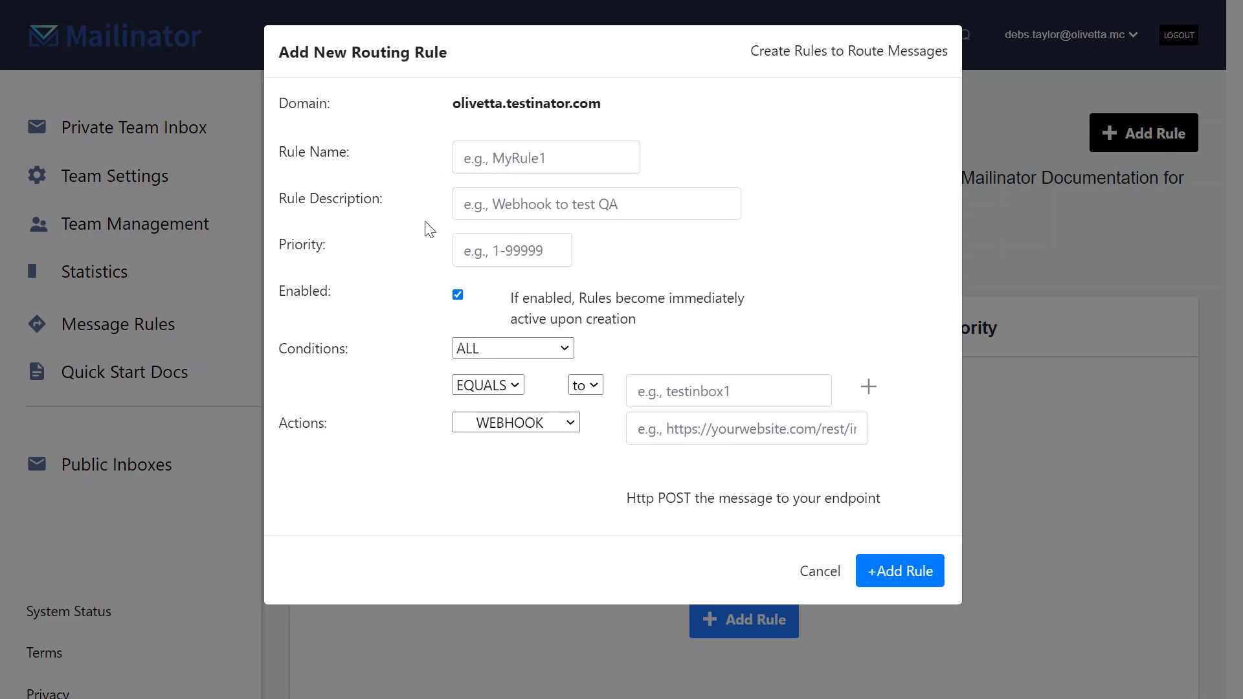
Name the rule "Drop Load Email", describe it as "Drop all emails from Load" and give it priority 1
{"action": "left_click", "coordinate": [479, 157]}
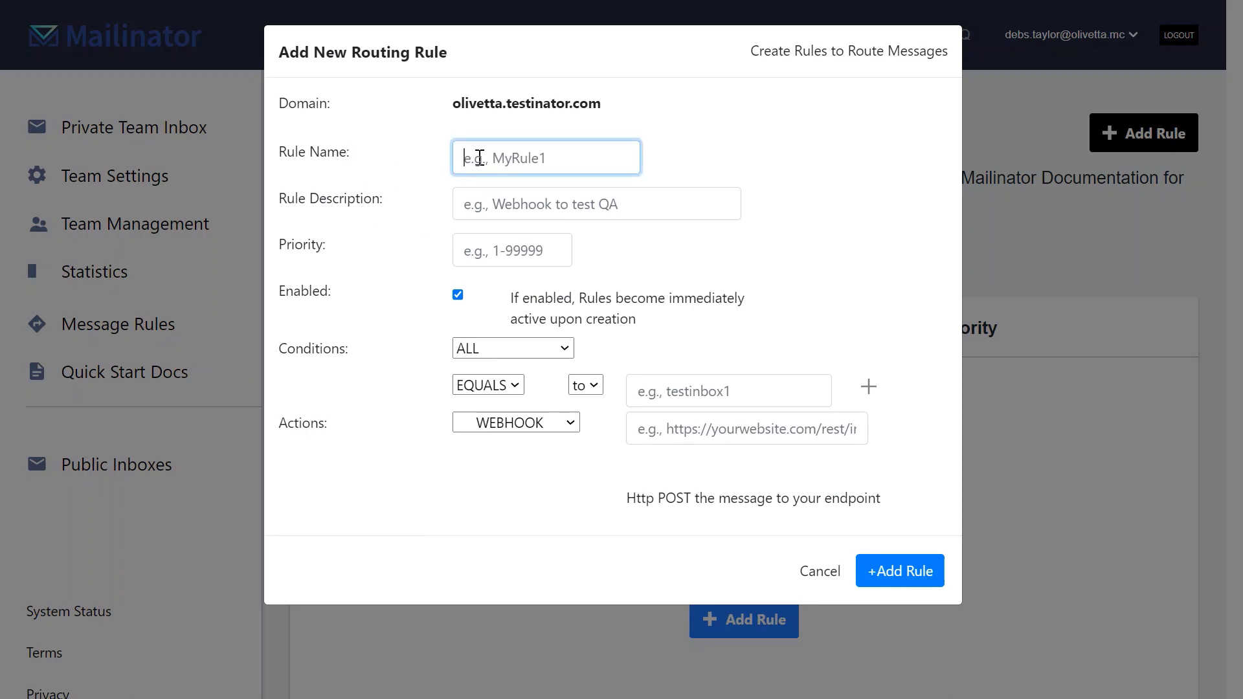
{"action": "type", "text": "Drop Load Email"}
{"action": "key", "text": "Tab"}
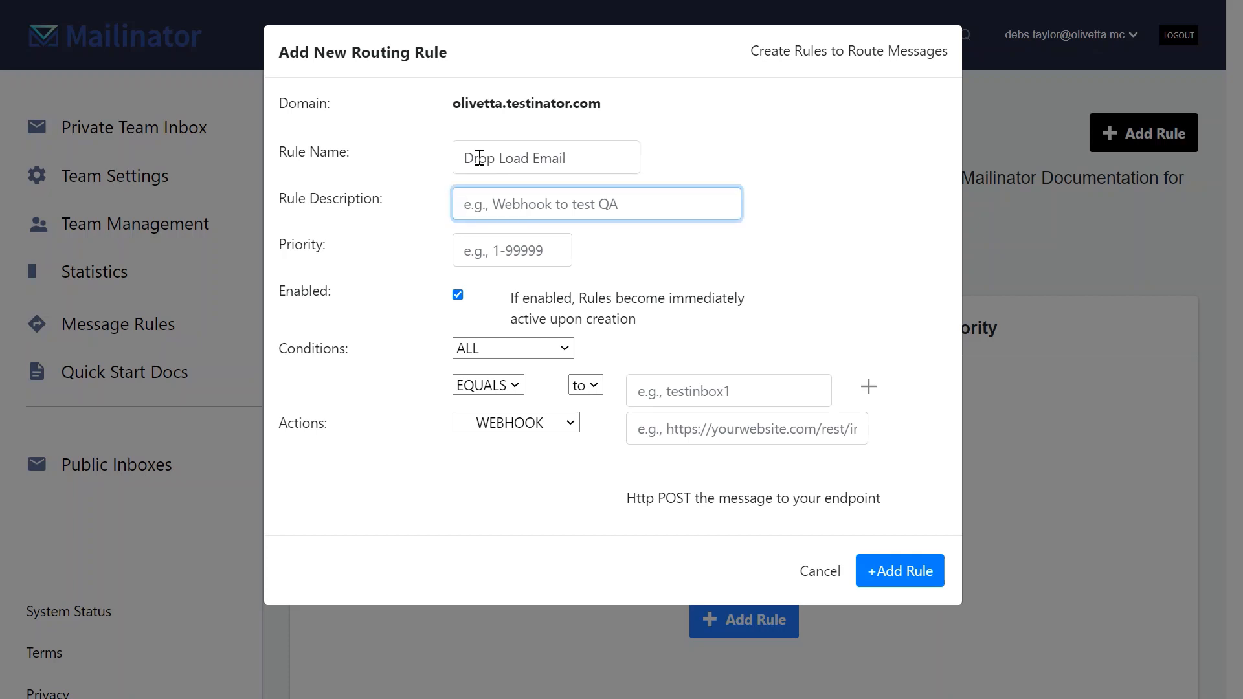
{"action": "type", "text": "Drop all "}
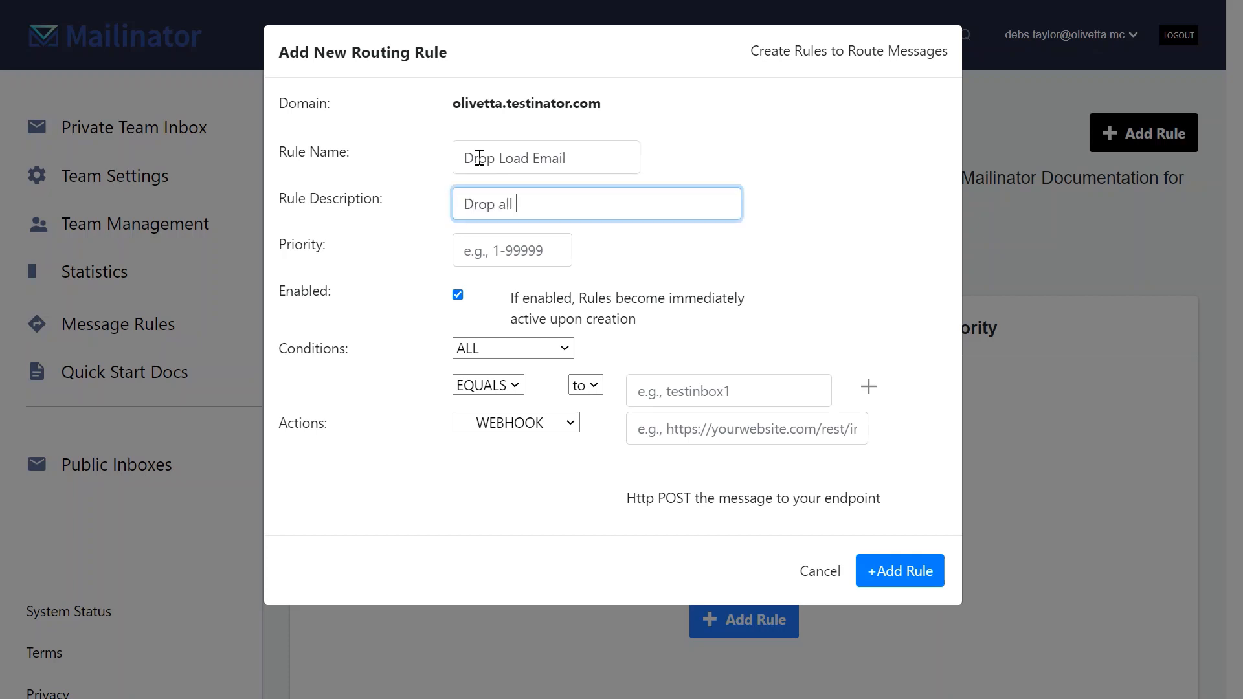
{"action": "type", "text": "emails from Load"}
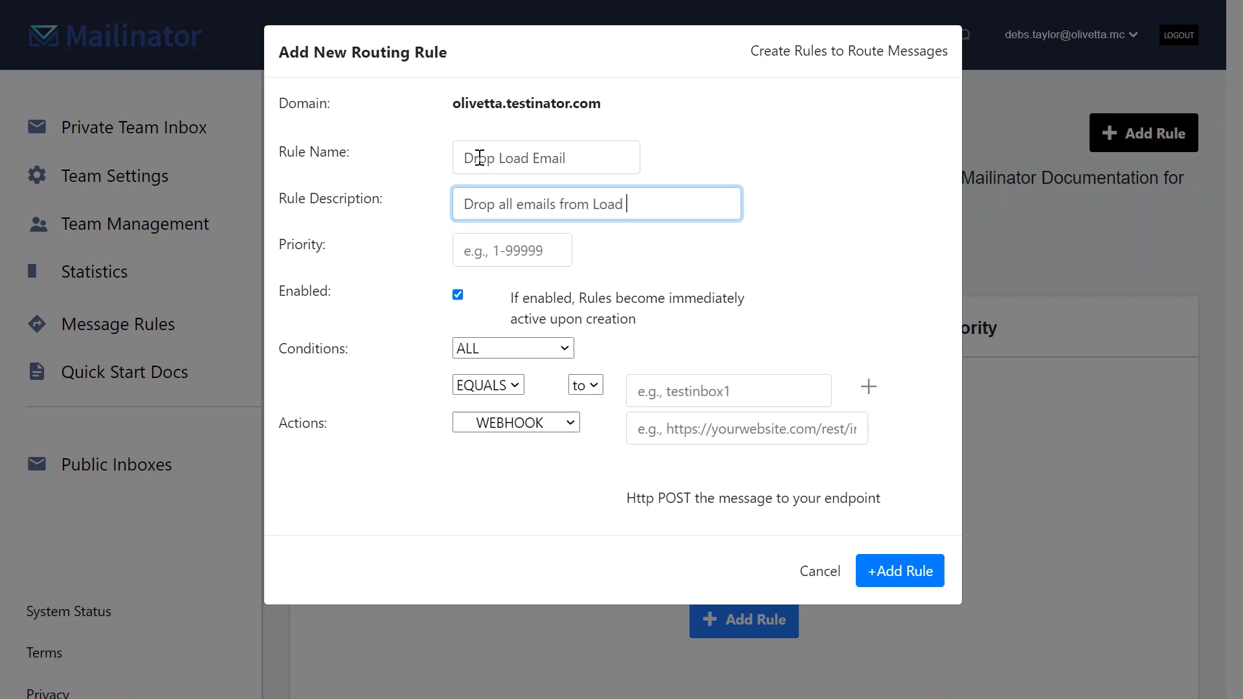
{"action": "left_click", "coordinate": [558, 249]}
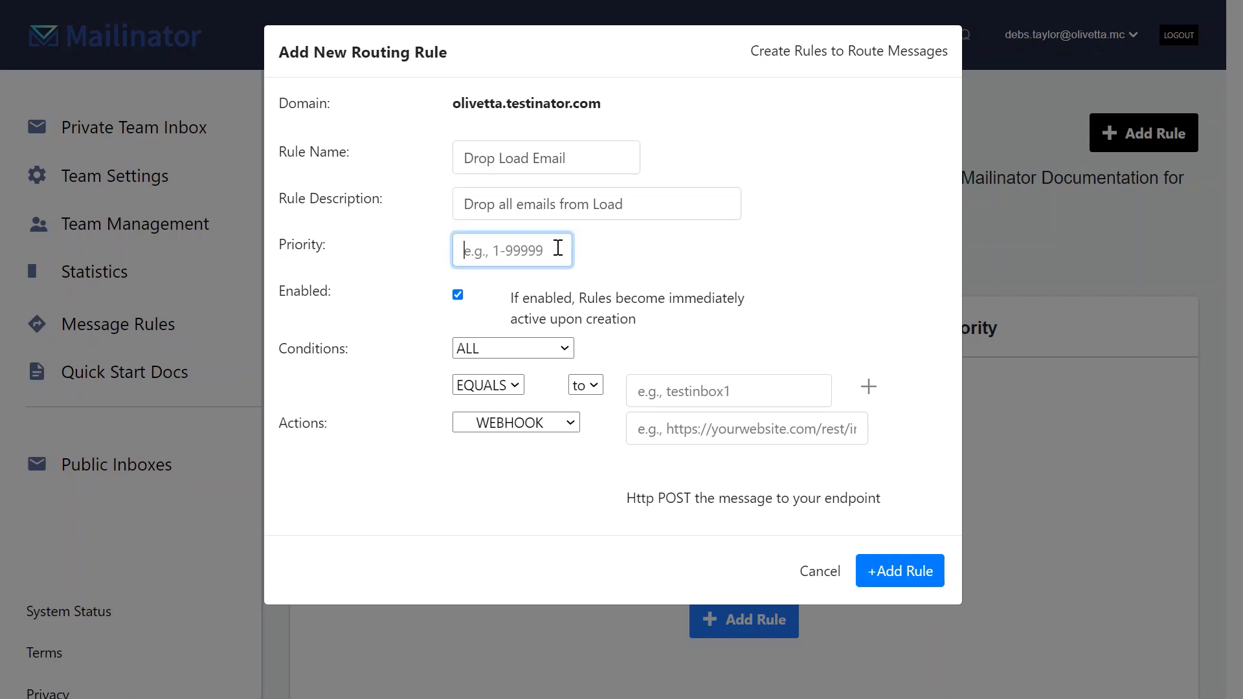
{"action": "type", "text": "1"}
Try the ANY and ALWAYS MATCH condition modes for the rule and return it to ALL
{"action": "left_click", "coordinate": [567, 348]}
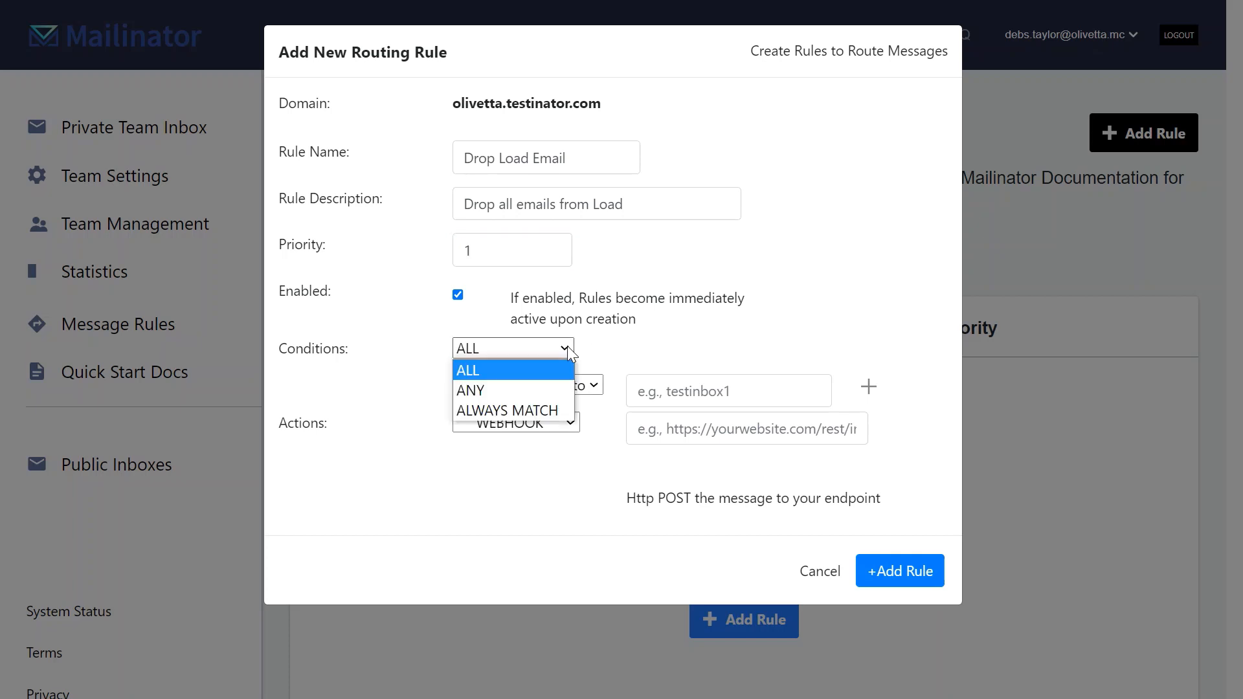
{"action": "left_click", "coordinate": [568, 349]}
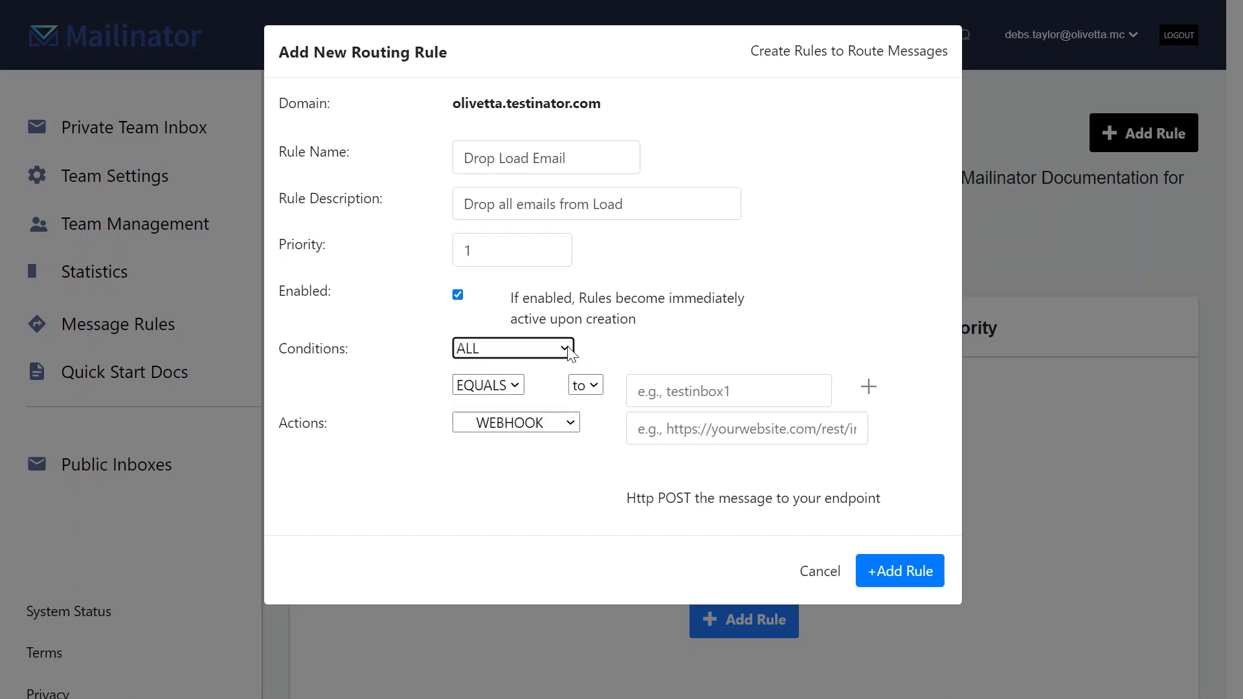
{"action": "left_click", "coordinate": [569, 350]}
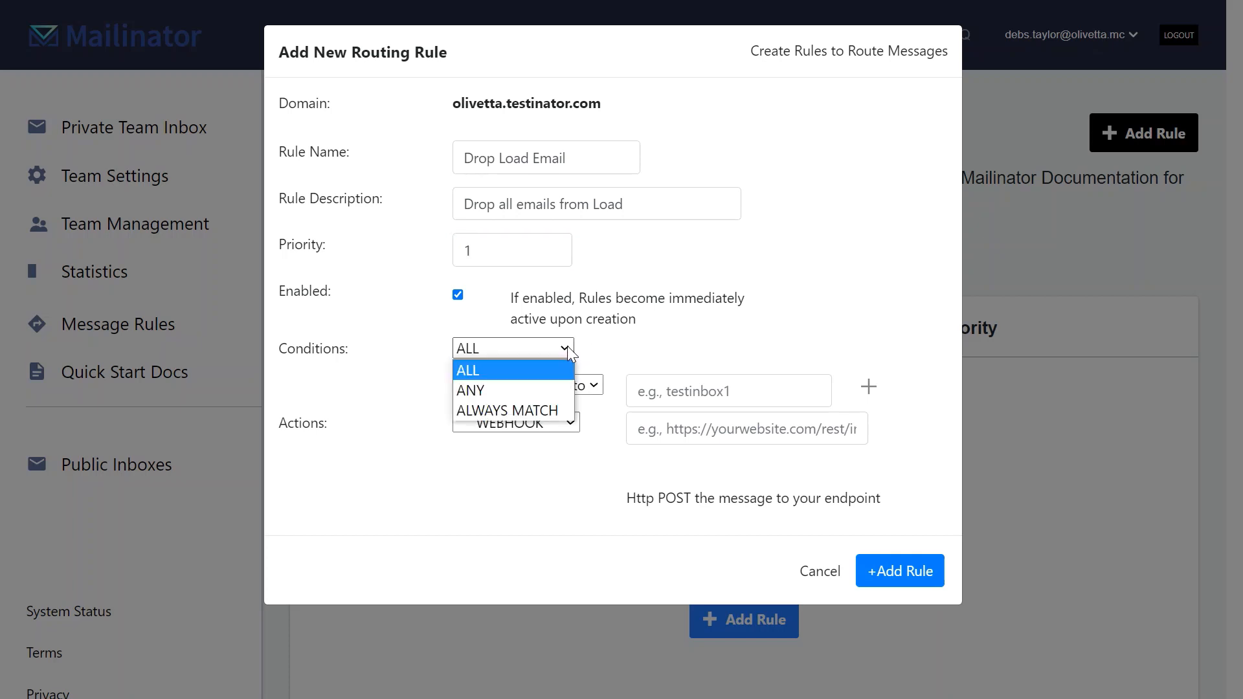
{"action": "left_click", "coordinate": [547, 388]}
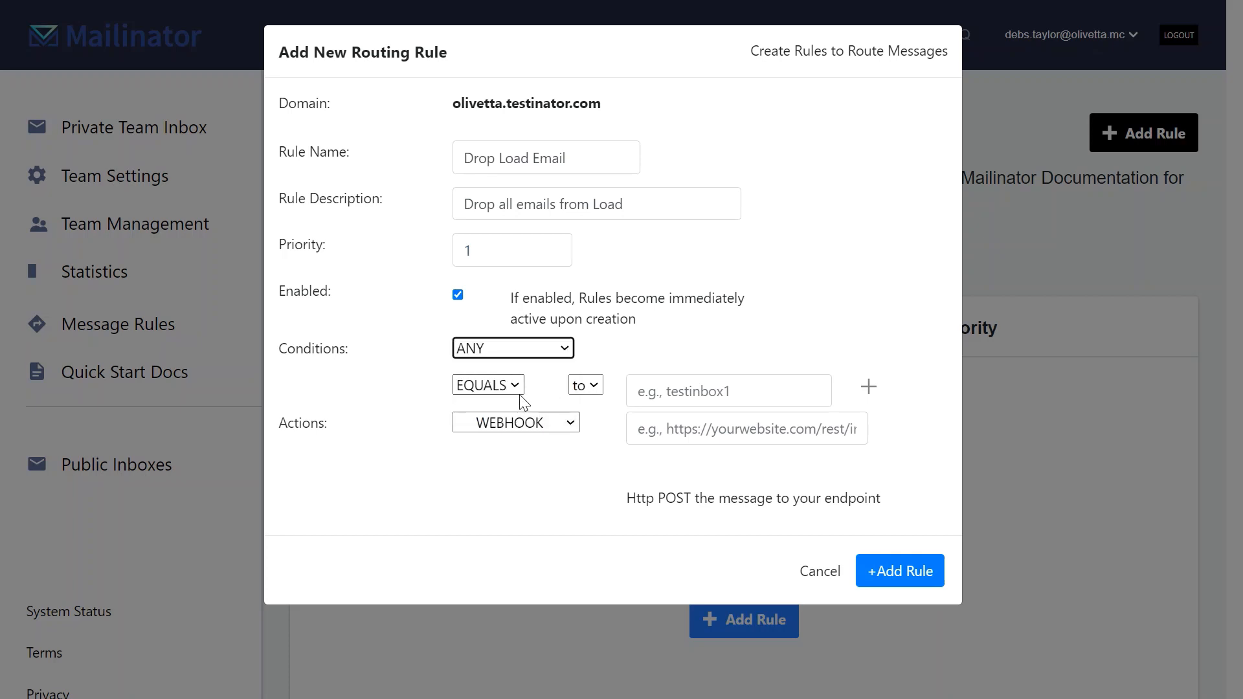
{"action": "left_click", "coordinate": [555, 354]}
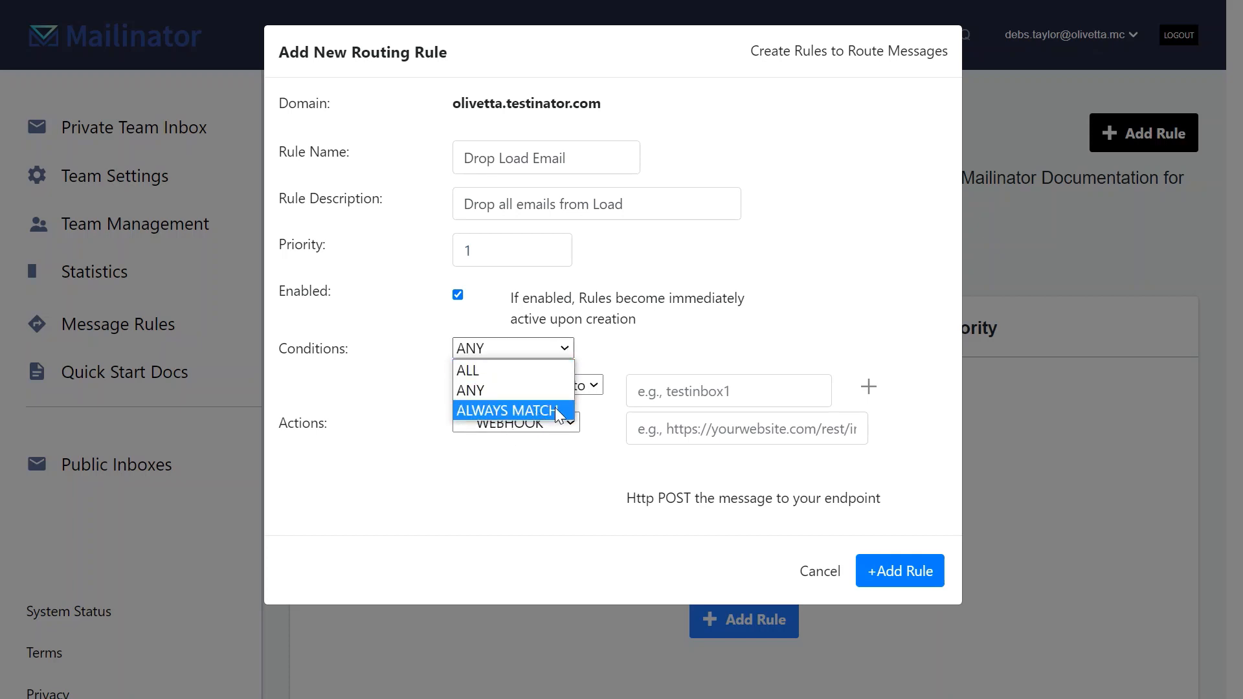
{"action": "left_click", "coordinate": [523, 410]}
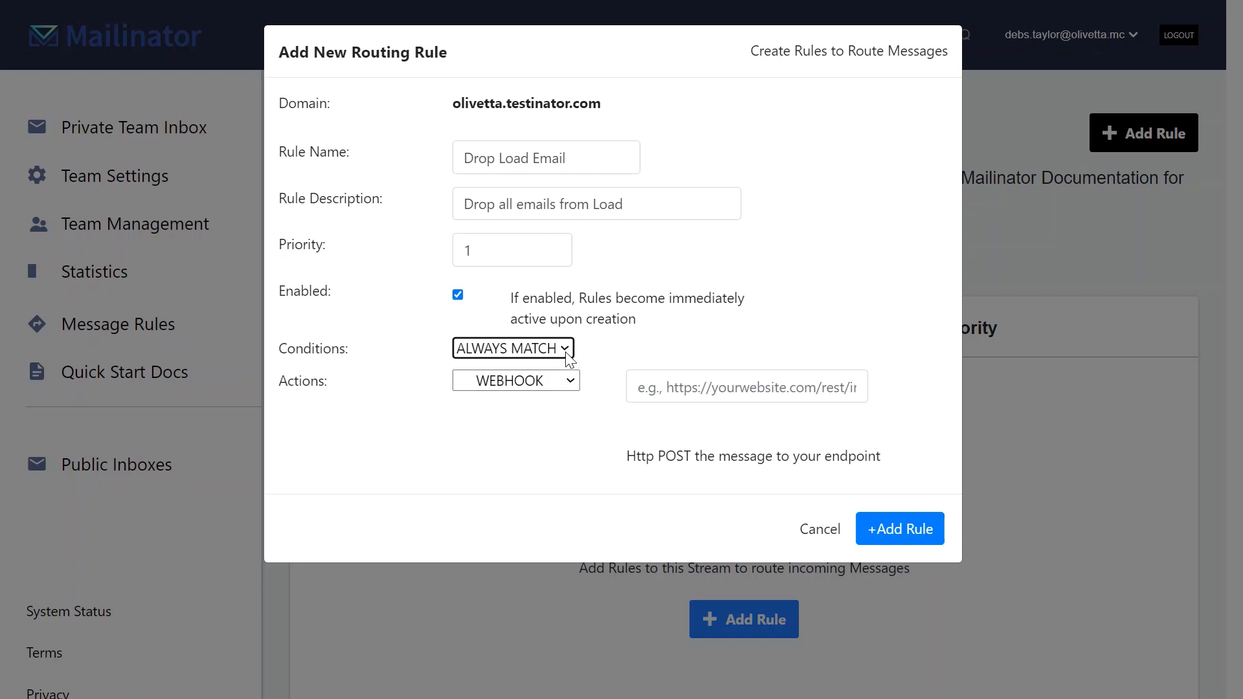
{"action": "left_click", "coordinate": [544, 354]}
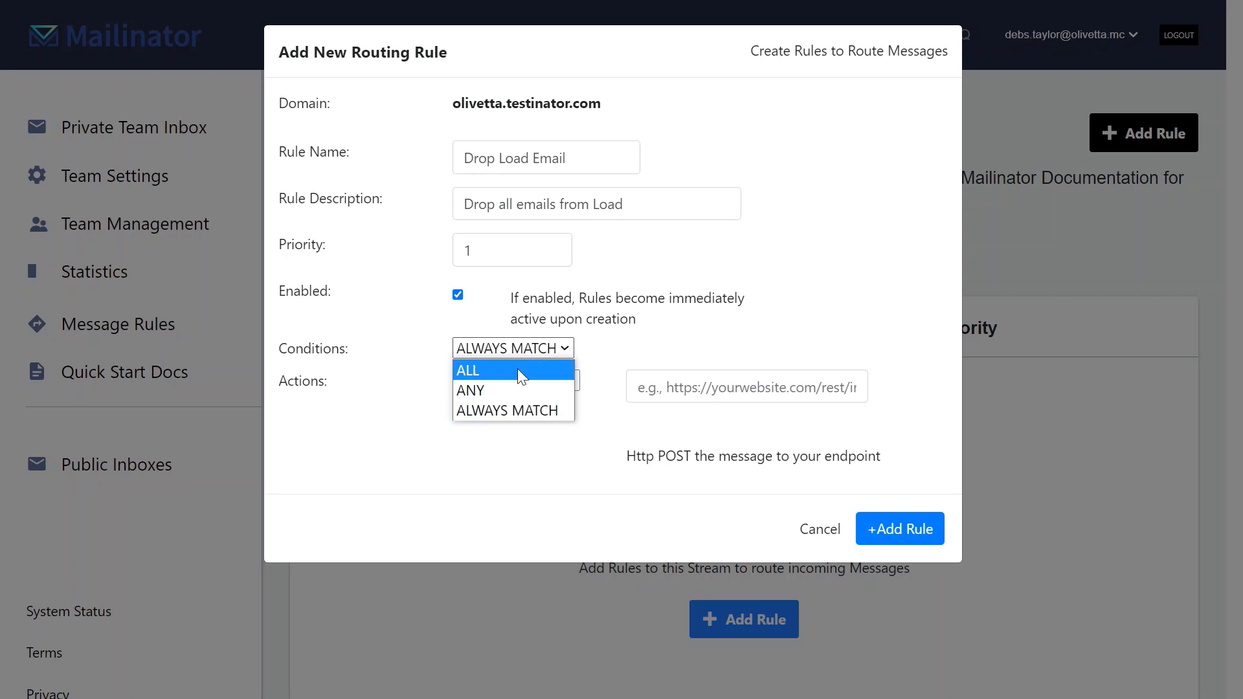
{"action": "left_click", "coordinate": [518, 369]}
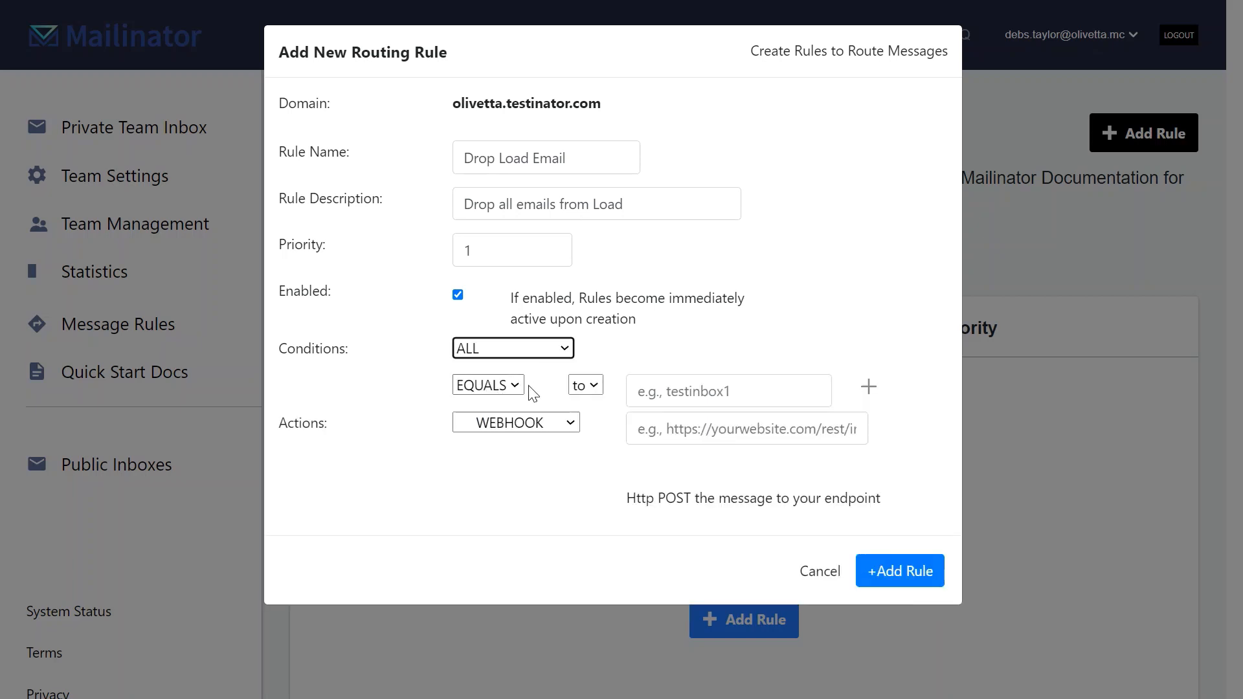
Set the rule's condition to match messages whose "to" field has the PREFIX "load"
{"action": "left_click", "coordinate": [470, 387]}
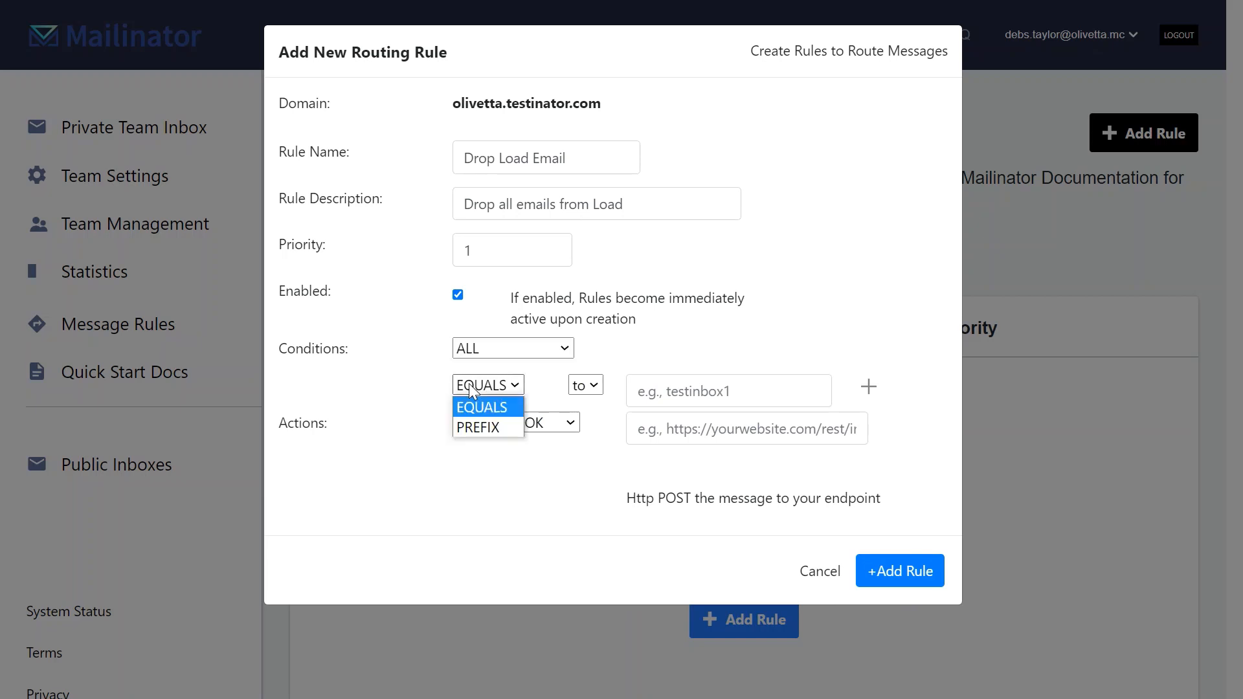
{"action": "left_click", "coordinate": [477, 425]}
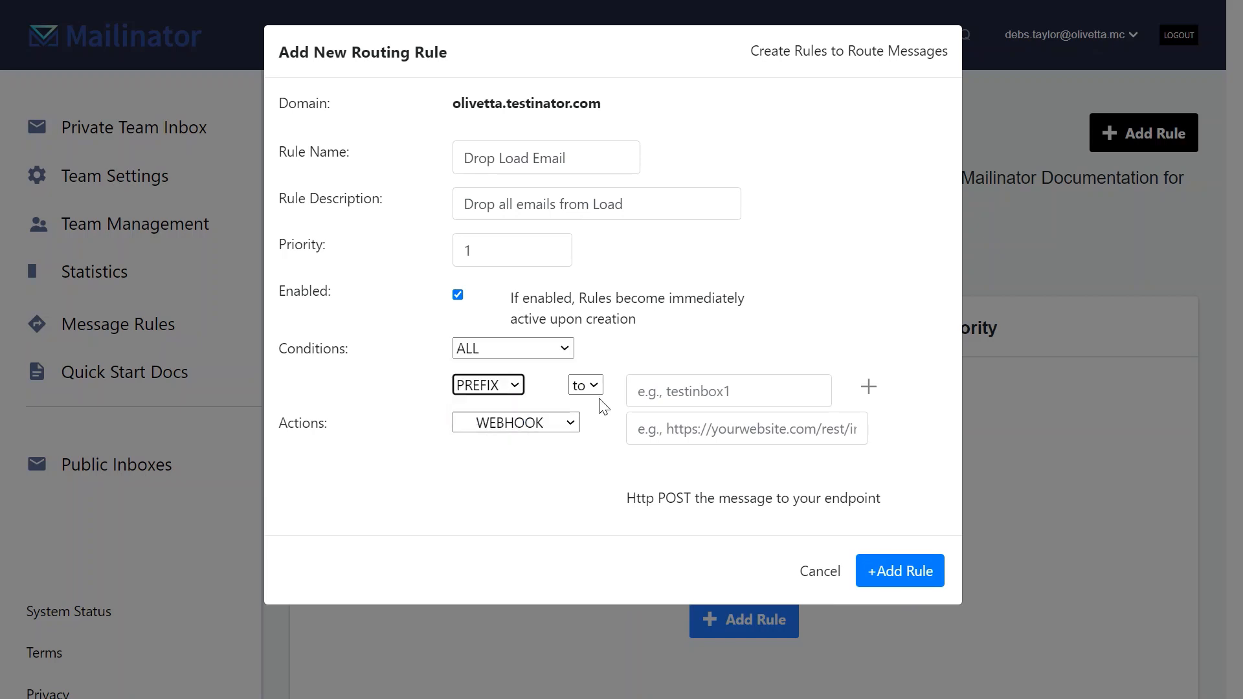
{"action": "left_click", "coordinate": [649, 393]}
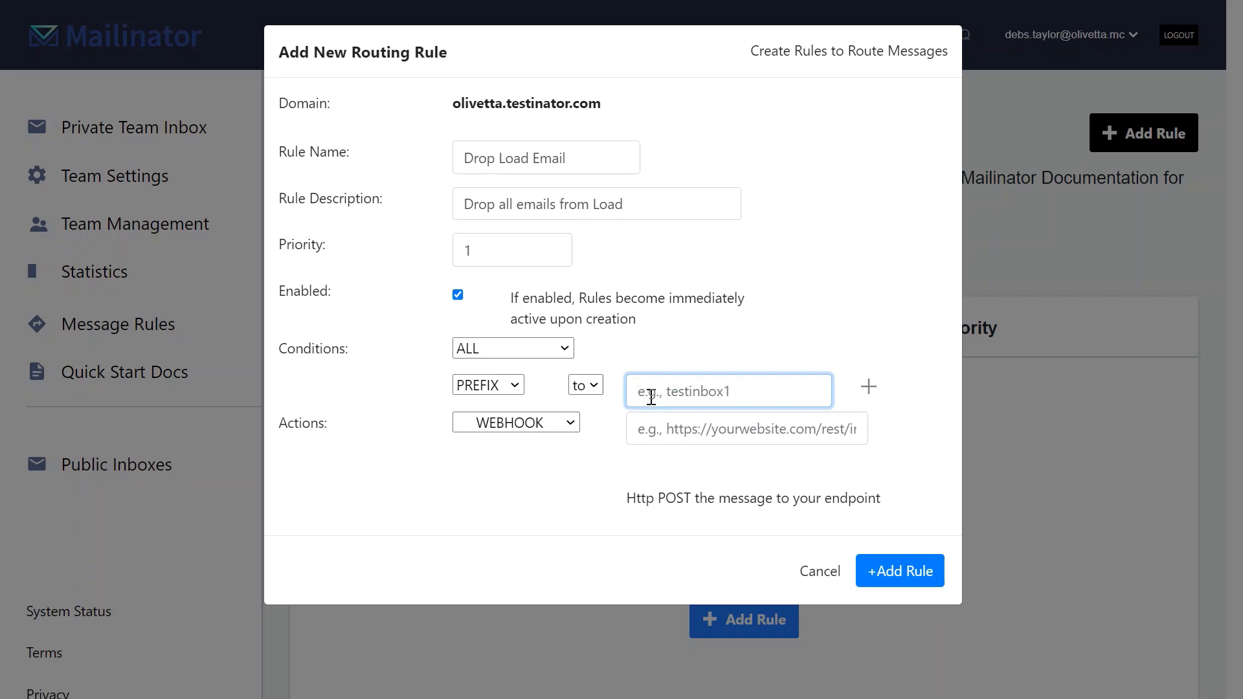
{"action": "type", "text": "load"}
{"action": "left_click", "coordinate": [674, 363]}
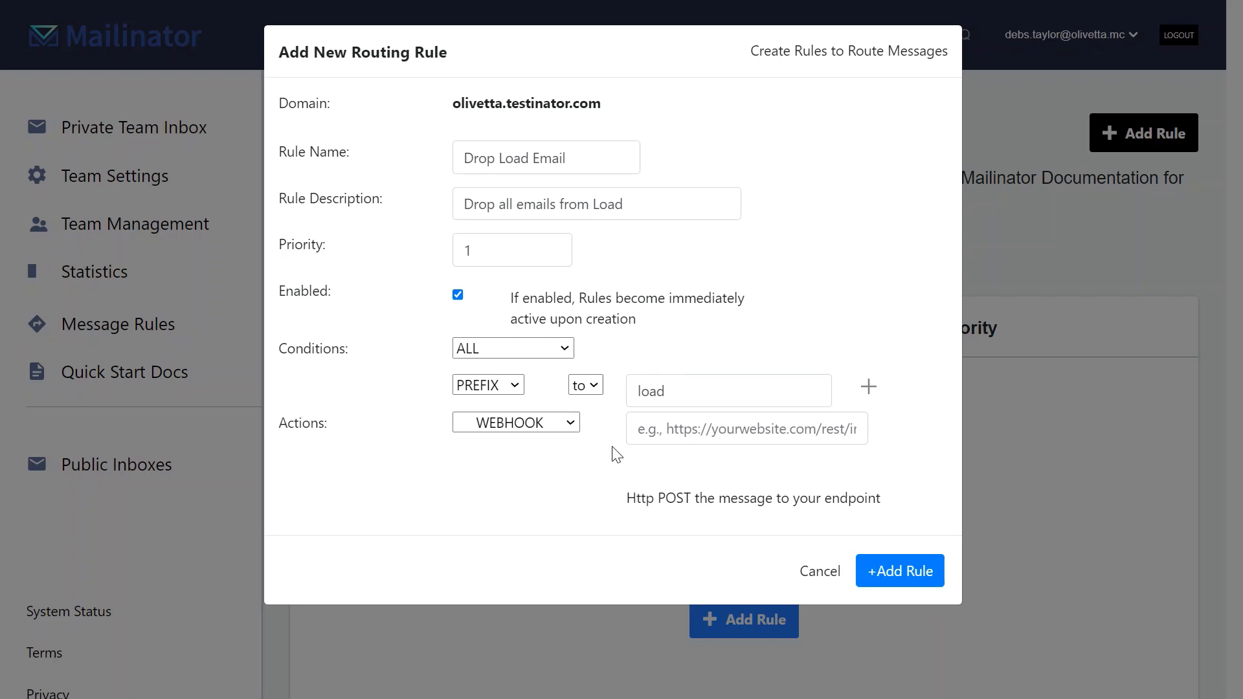
{"action": "left_click", "coordinate": [681, 392]}
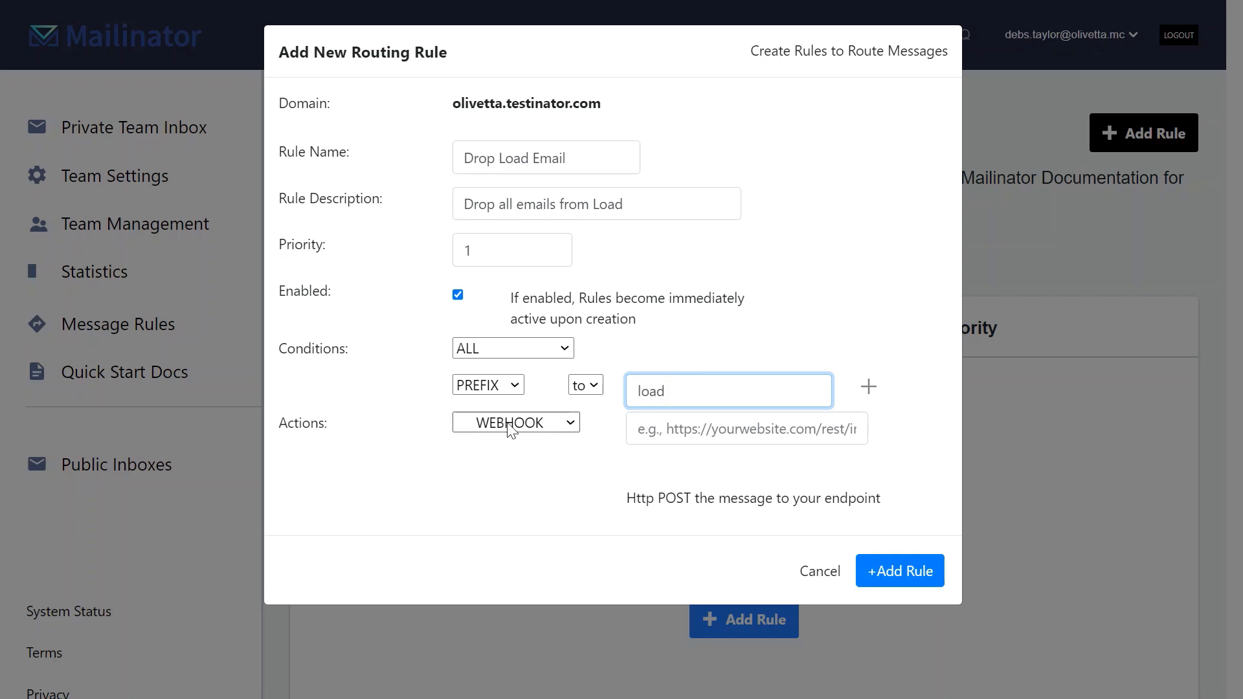
Set the rule's action to DROP and add the rule to the domain
{"action": "left_click", "coordinate": [573, 427]}
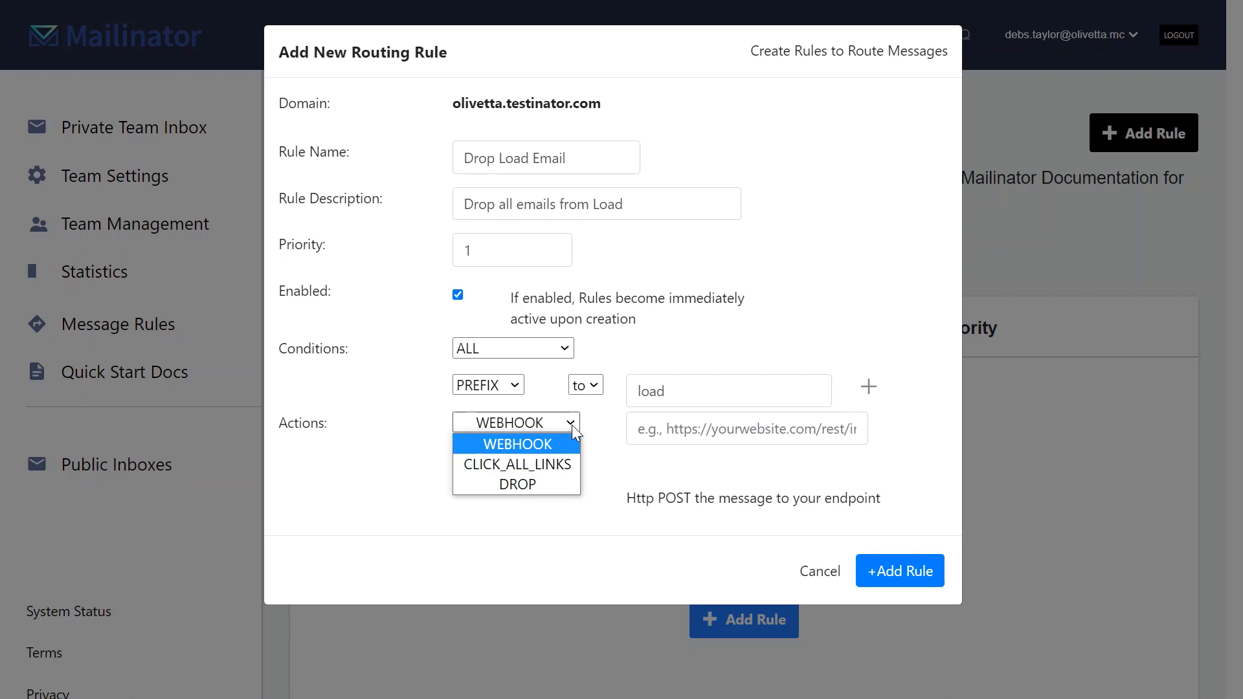
{"action": "left_click", "coordinate": [546, 483]}
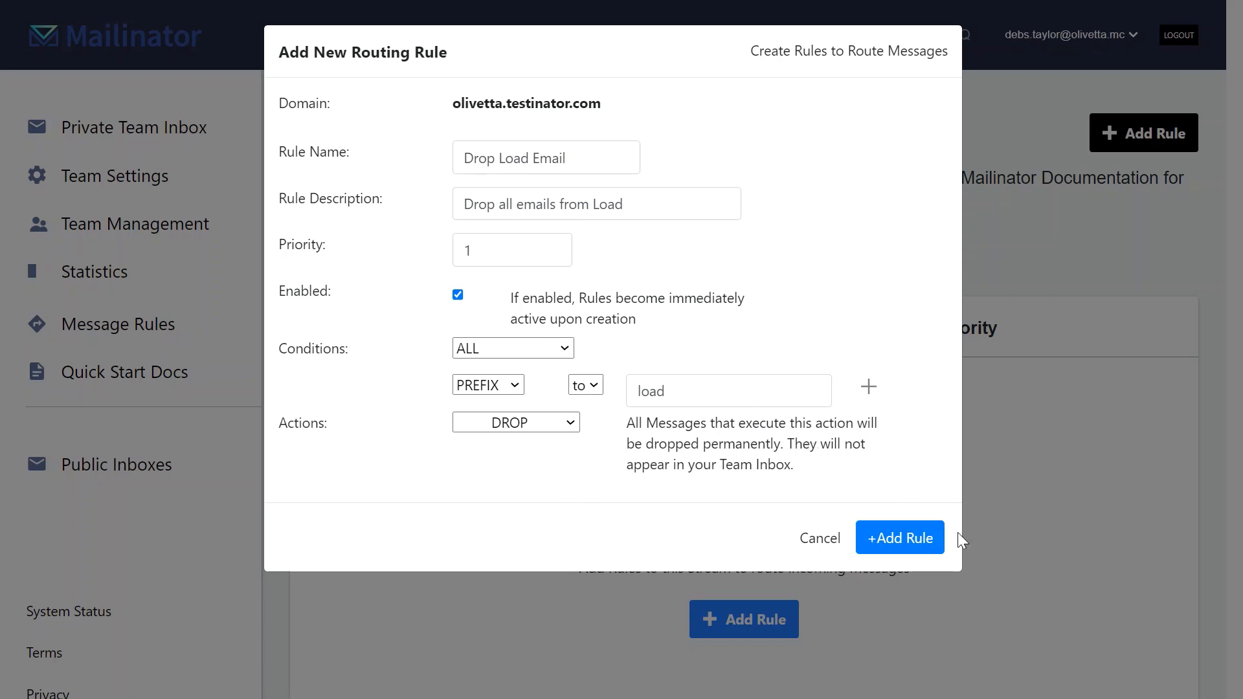
{"action": "left_click", "coordinate": [912, 547]}
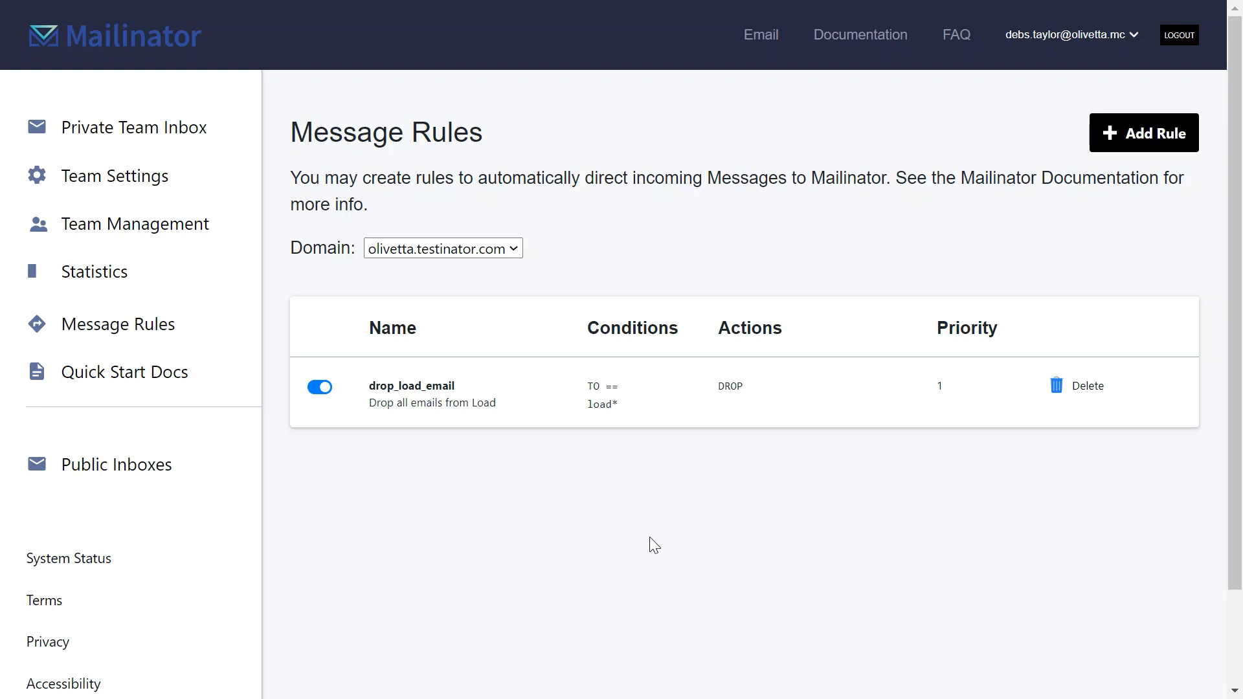
Display the private team inbox, switch to Postman and check the inbox_name value in the Mailinator environment
{"action": "left_click", "coordinate": [158, 127]}
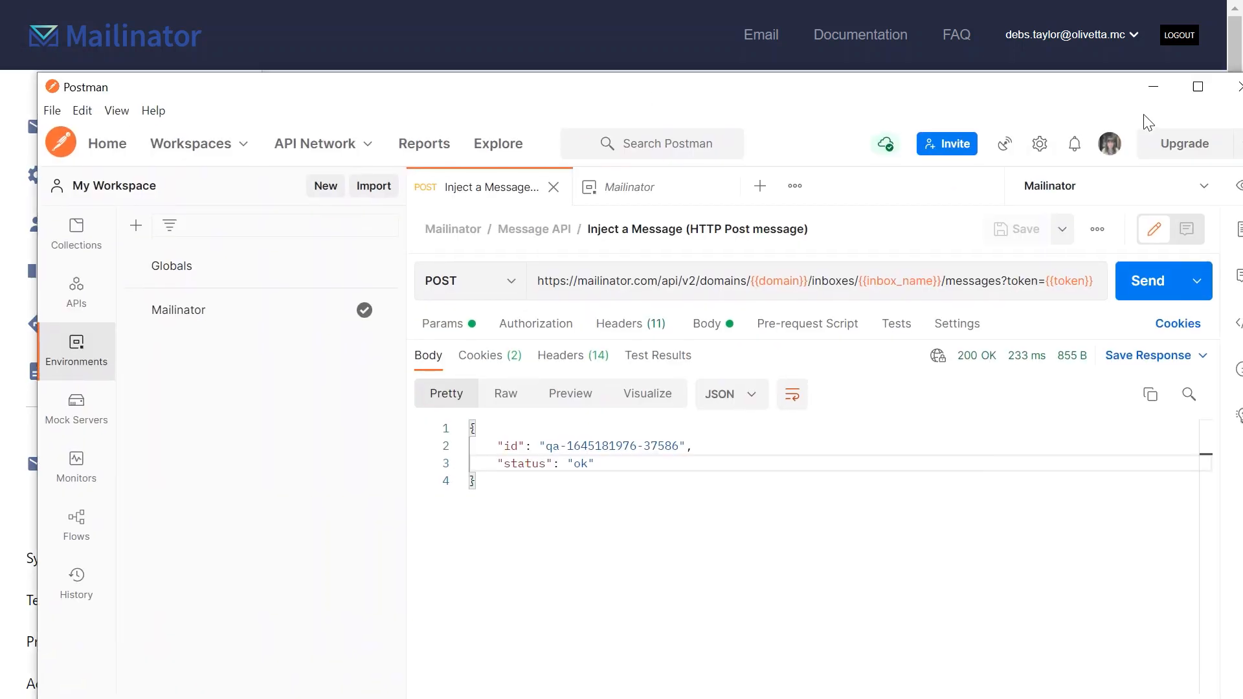
{"action": "left_click", "coordinate": [1197, 88]}
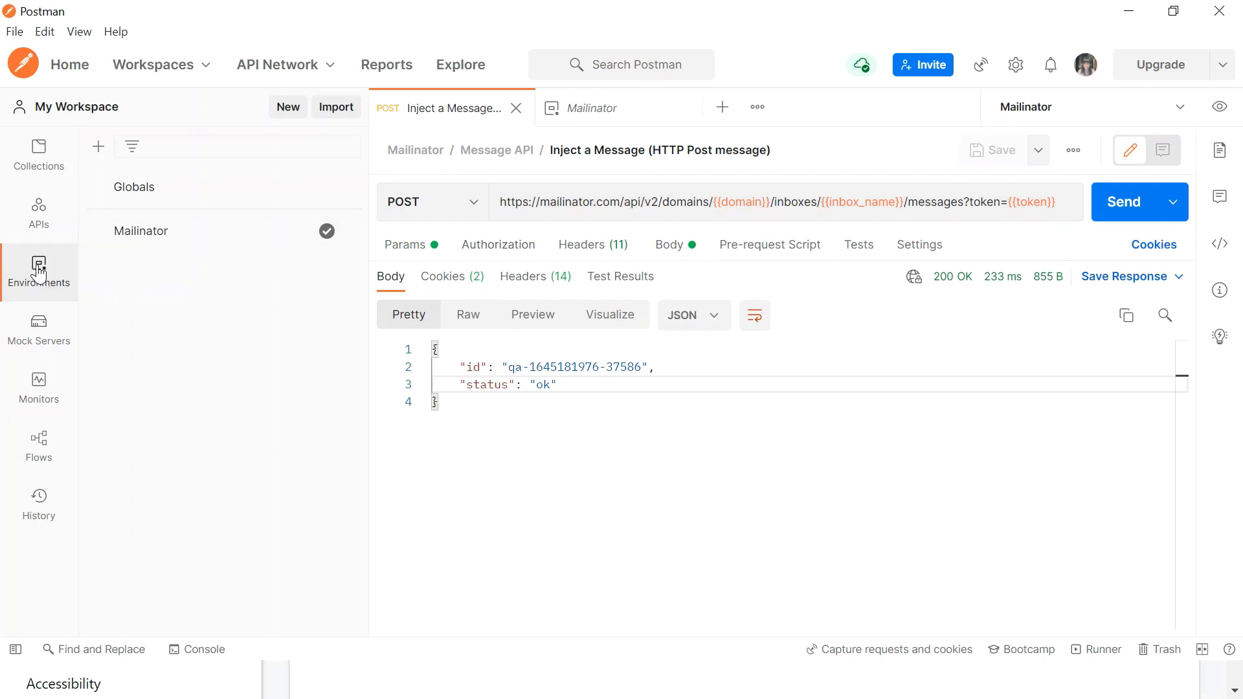
{"action": "left_click", "coordinate": [599, 123]}
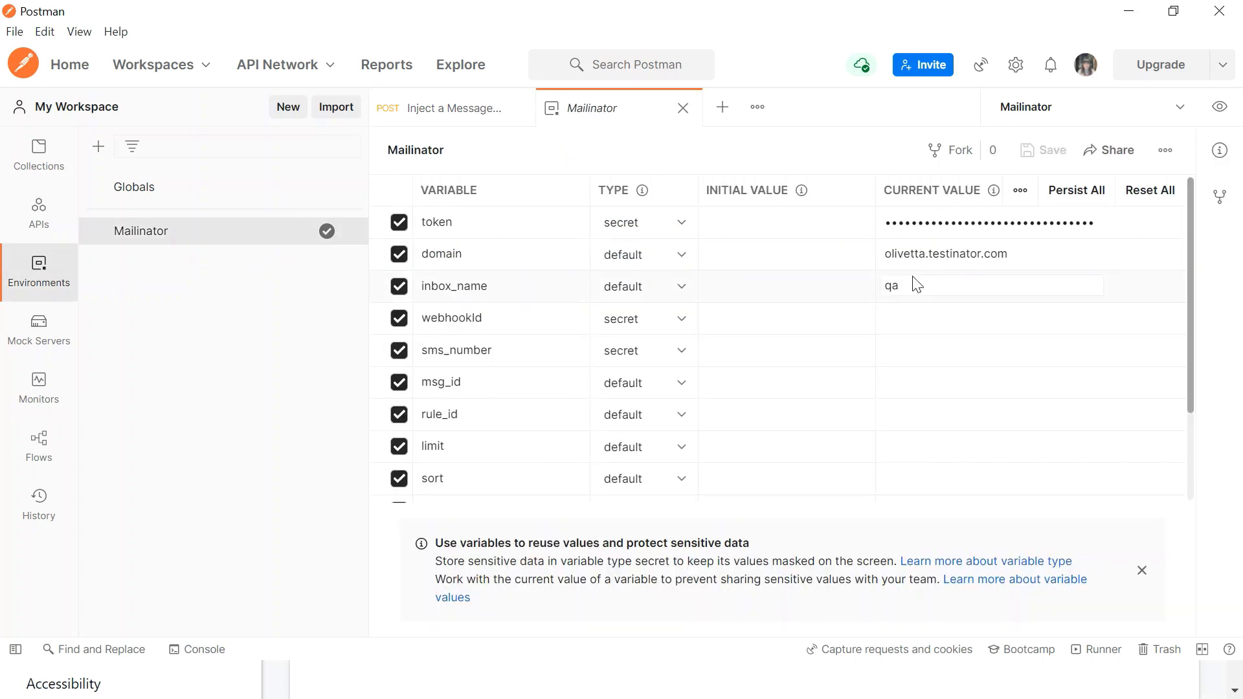
{"action": "left_click", "coordinate": [895, 287]}
Set up a run of the Mailinator collection with only the "Inject a Message (HTTP Post message)" request selected
{"action": "left_click", "coordinate": [45, 159]}
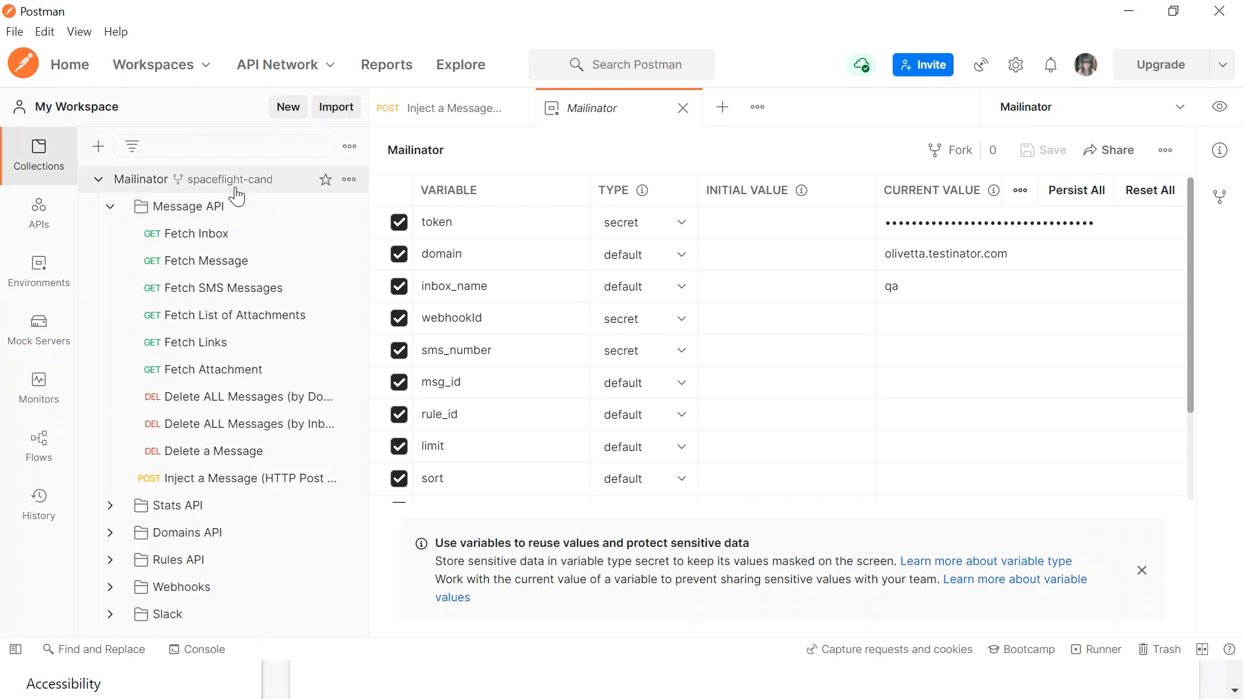
{"action": "left_click", "coordinate": [349, 181]}
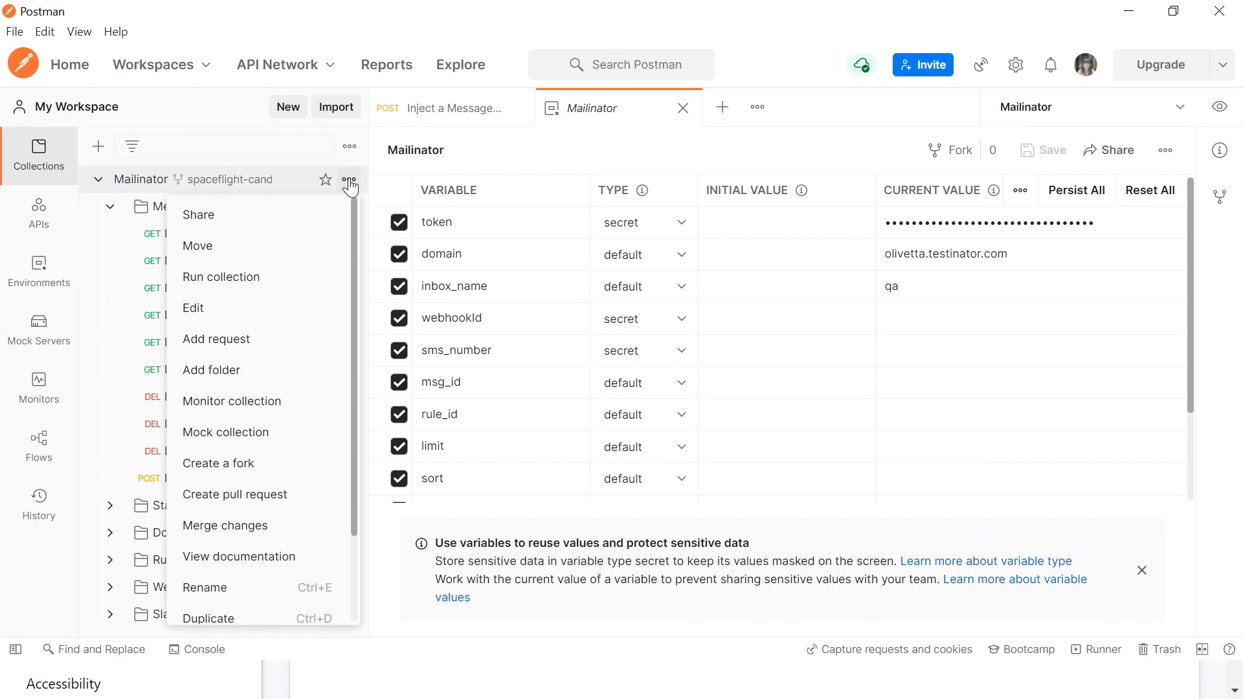
{"action": "left_click", "coordinate": [286, 287]}
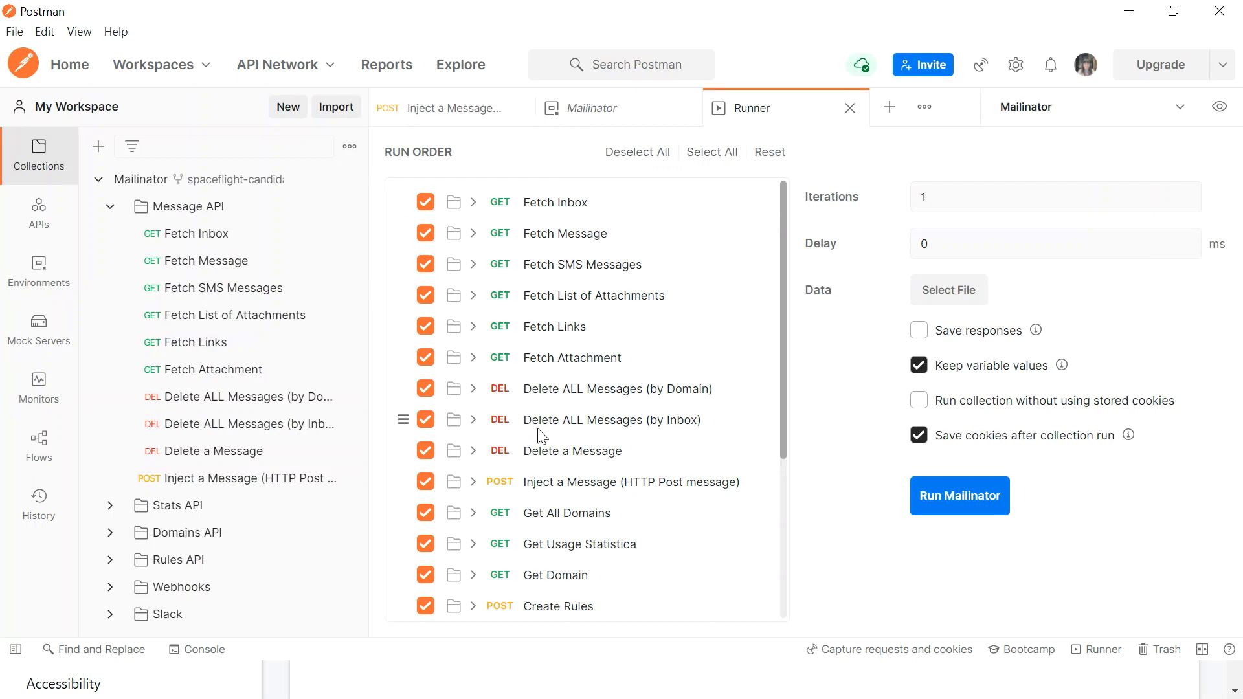
{"action": "left_click", "coordinate": [634, 156]}
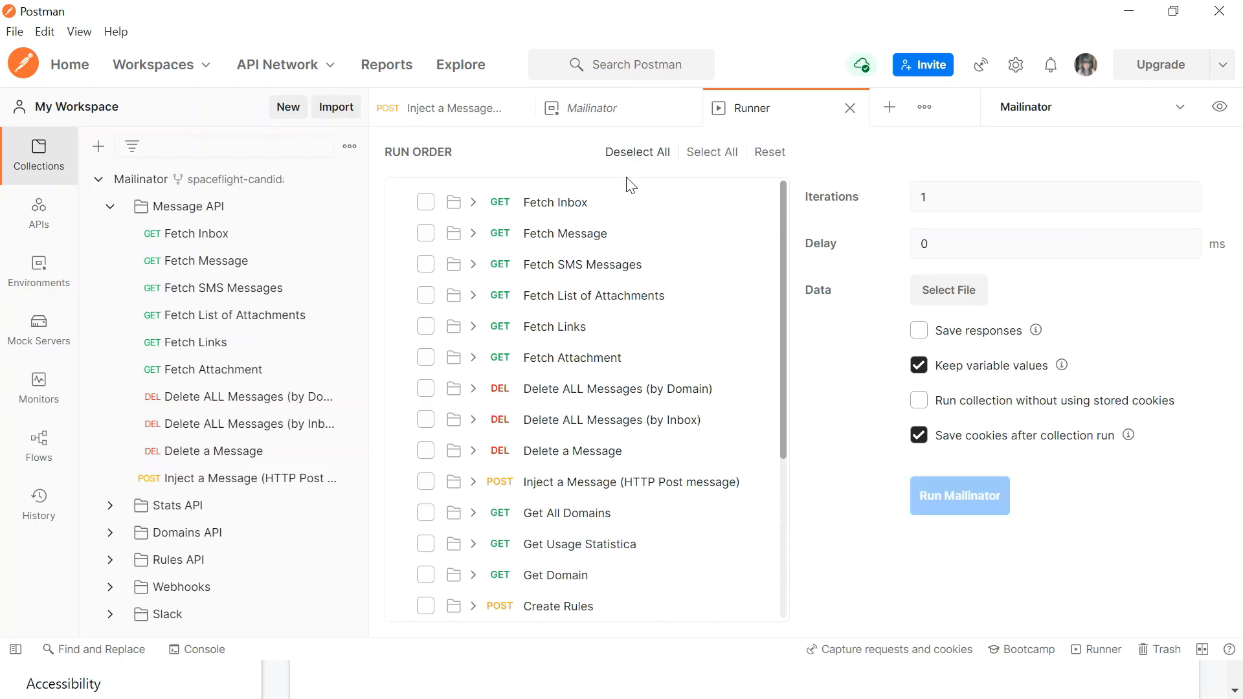
{"action": "left_click", "coordinate": [426, 487]}
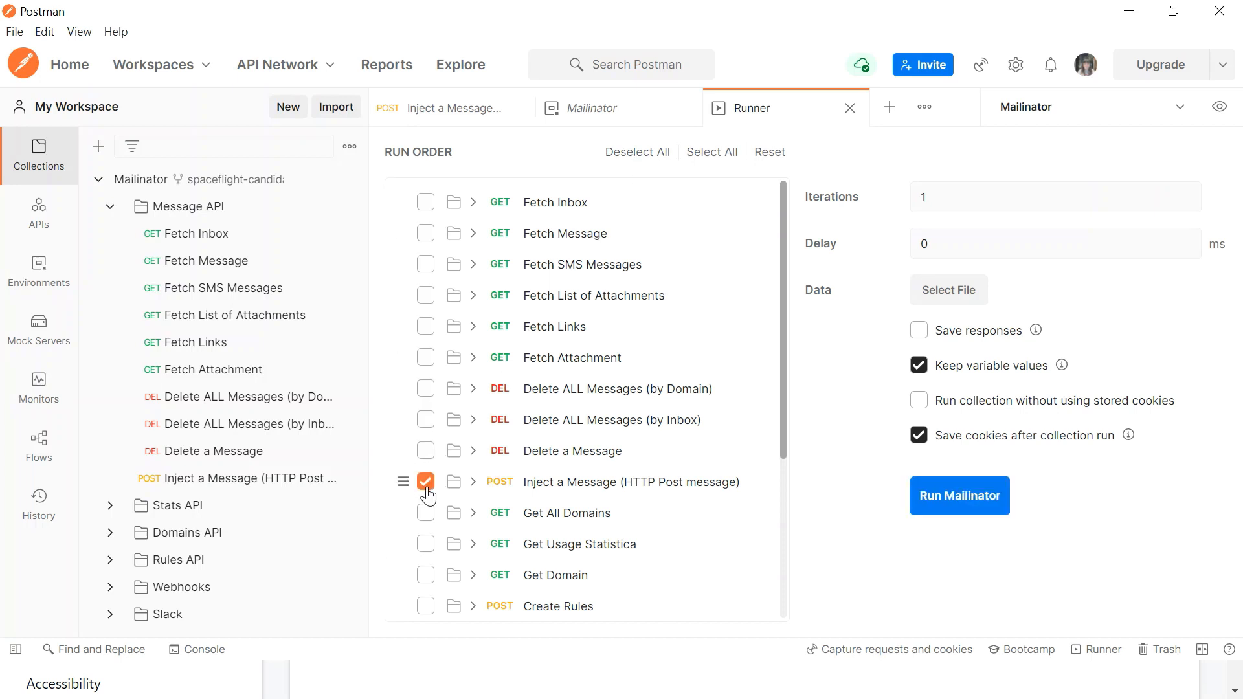
Set the run to 10 iterations and run the Mailinator collection with the Postman window moved aside to reveal the team inbox
{"action": "double_click", "coordinate": [934, 196]}
{"action": "left_click", "coordinate": [831, 323]}
{"action": "left_click_drag", "start_coordinate": [1032, 17], "coordinate": [459, 53]}
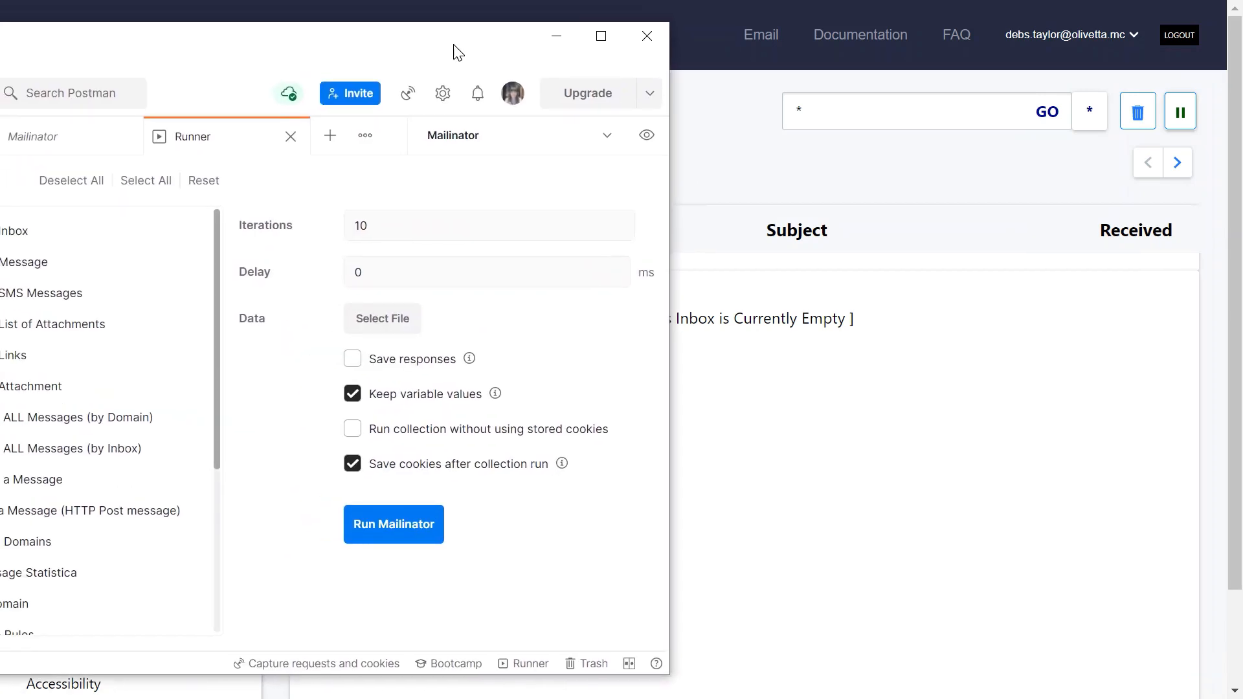
{"action": "left_click", "coordinate": [411, 529]}
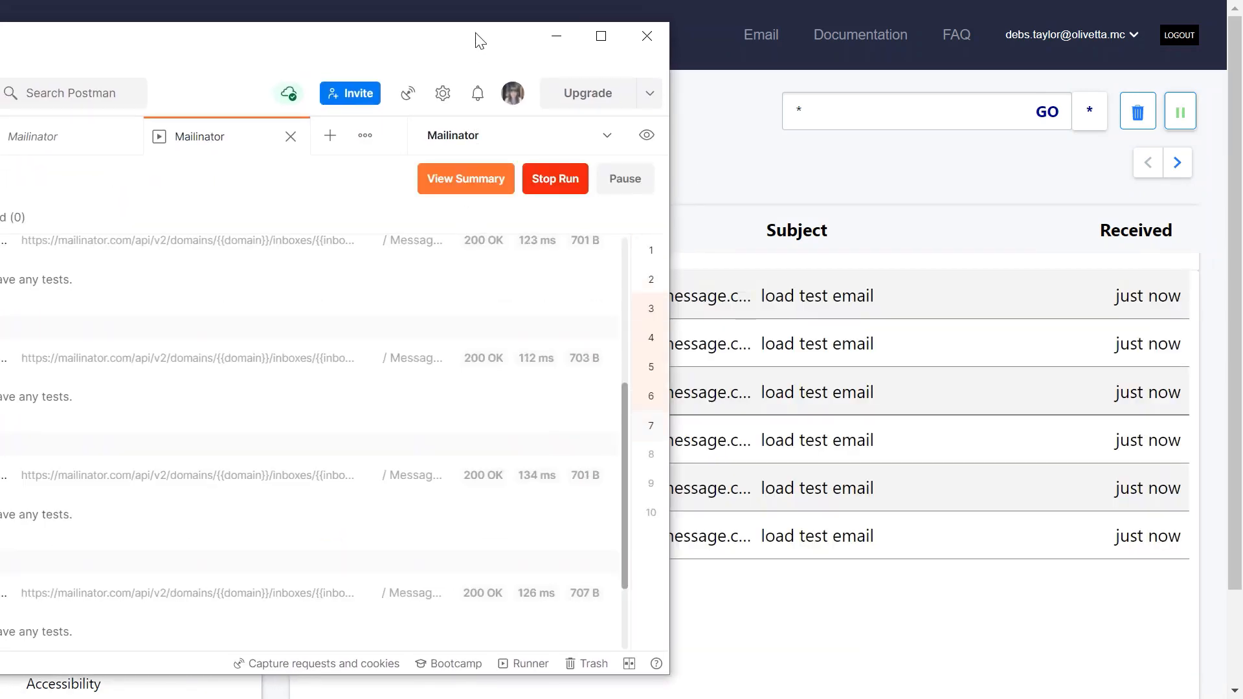
Move the Postman window out of the way and delete all messages from the private team inbox
{"action": "left_click_drag", "start_coordinate": [487, 33], "coordinate": [0, 133]}
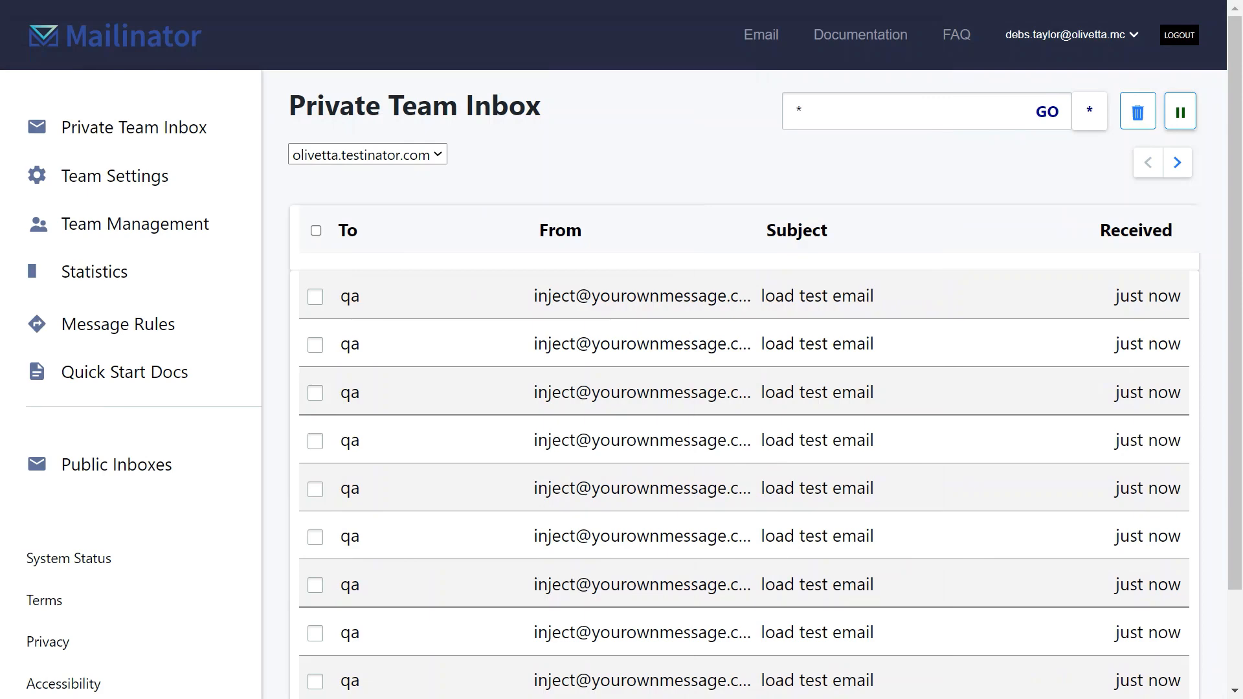
{"action": "left_click", "coordinate": [316, 230]}
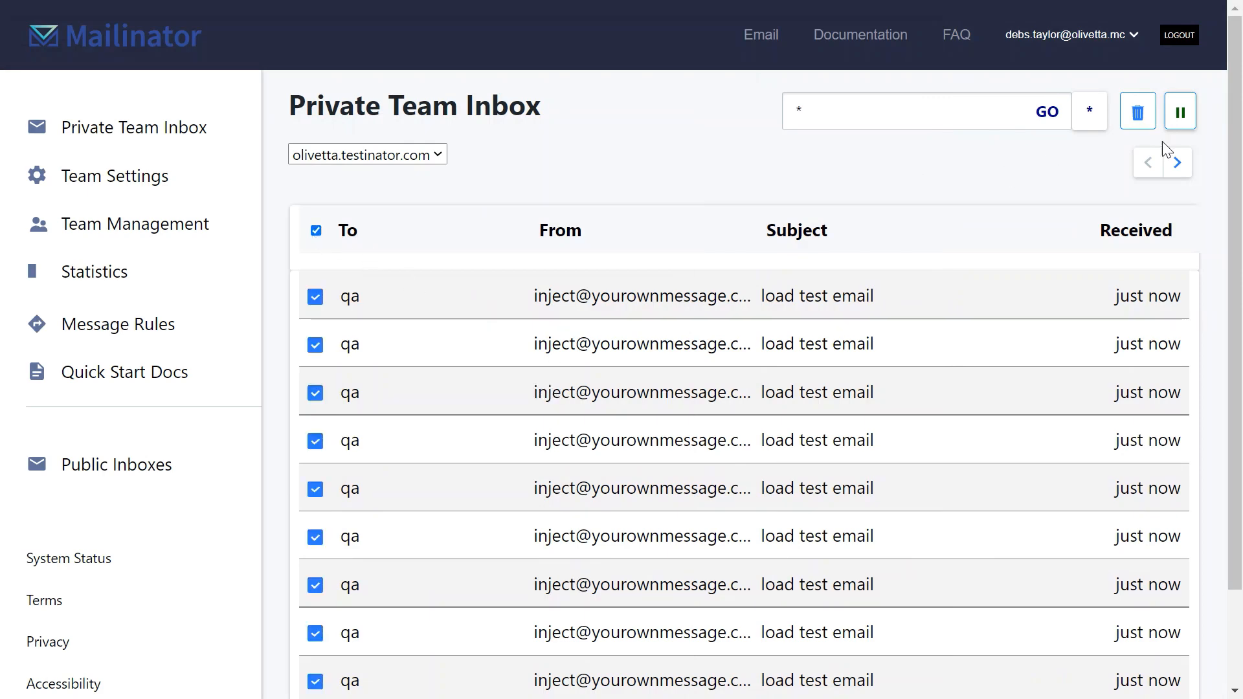
{"action": "left_click", "coordinate": [1143, 125]}
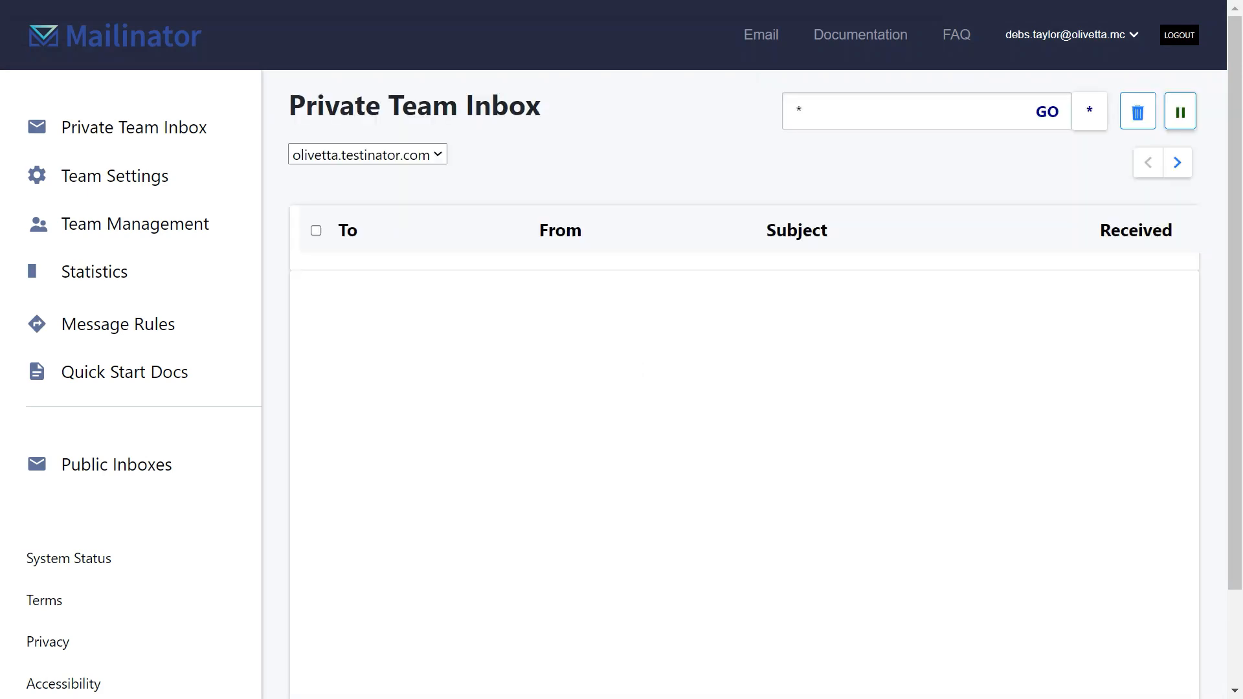
Return to Postman, set the Mailinator environment's inbox_name current value to "load" and save the environment
{"action": "left_click_drag", "start_coordinate": [0, 133], "coordinate": [888, 142]}
{"action": "left_click", "coordinate": [1051, 130]}
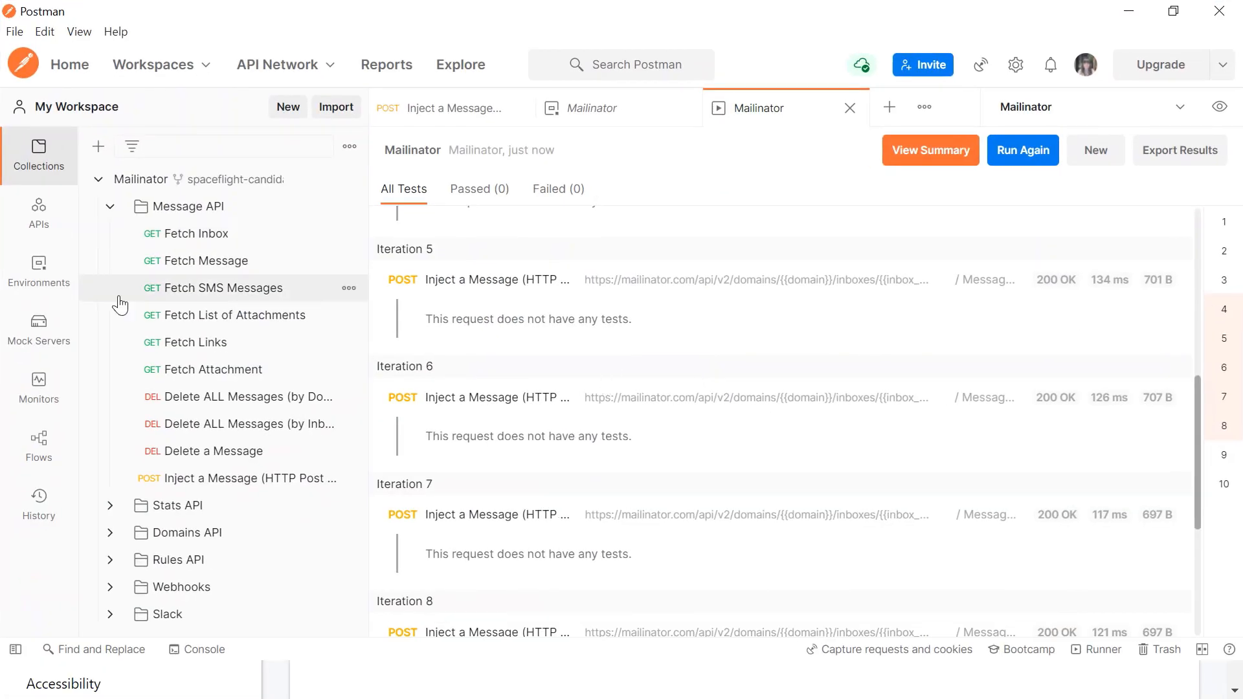
{"action": "left_click", "coordinate": [44, 284]}
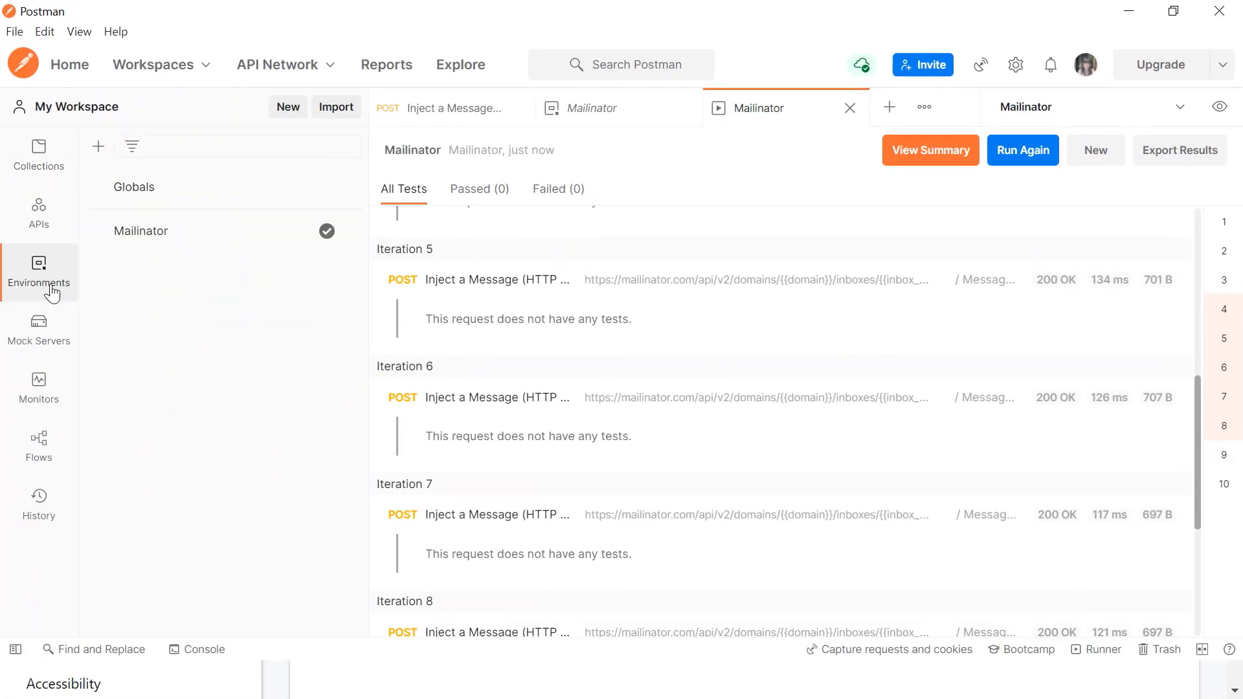
{"action": "left_click", "coordinate": [138, 244]}
{"action": "left_click", "coordinate": [932, 285]}
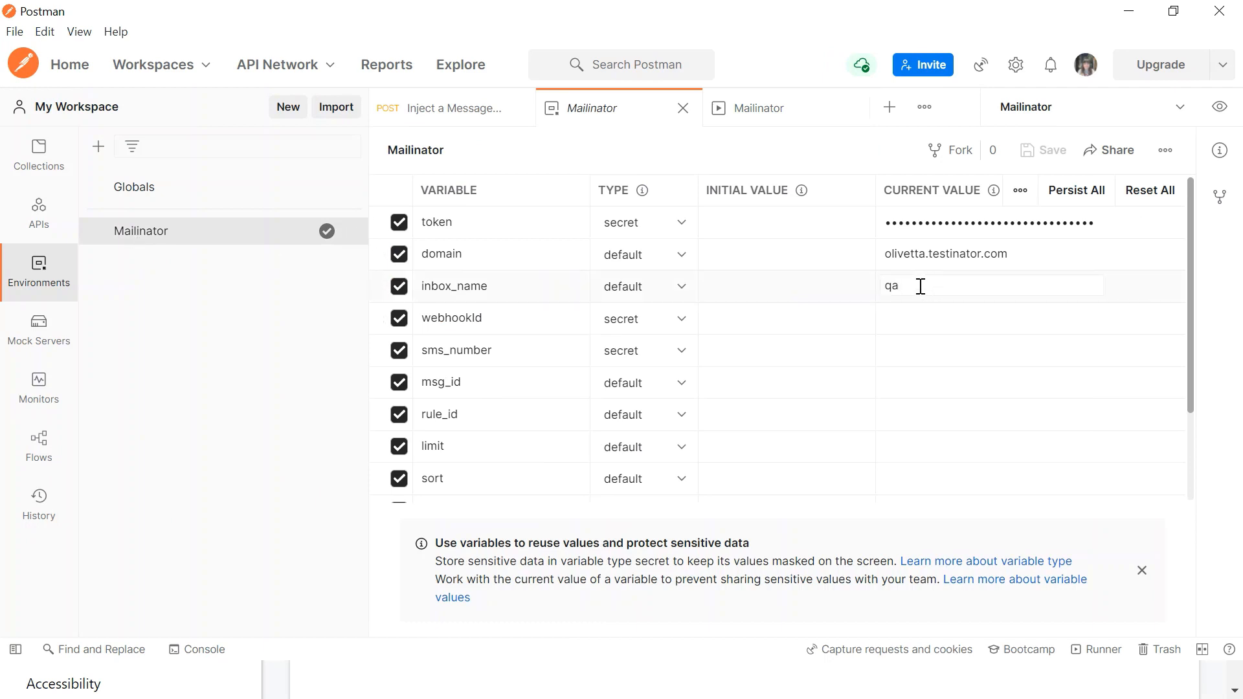
{"action": "key", "text": "BackSpace"}
{"action": "key", "text": "BackSpace"}
{"action": "left_click", "coordinate": [1042, 150]}
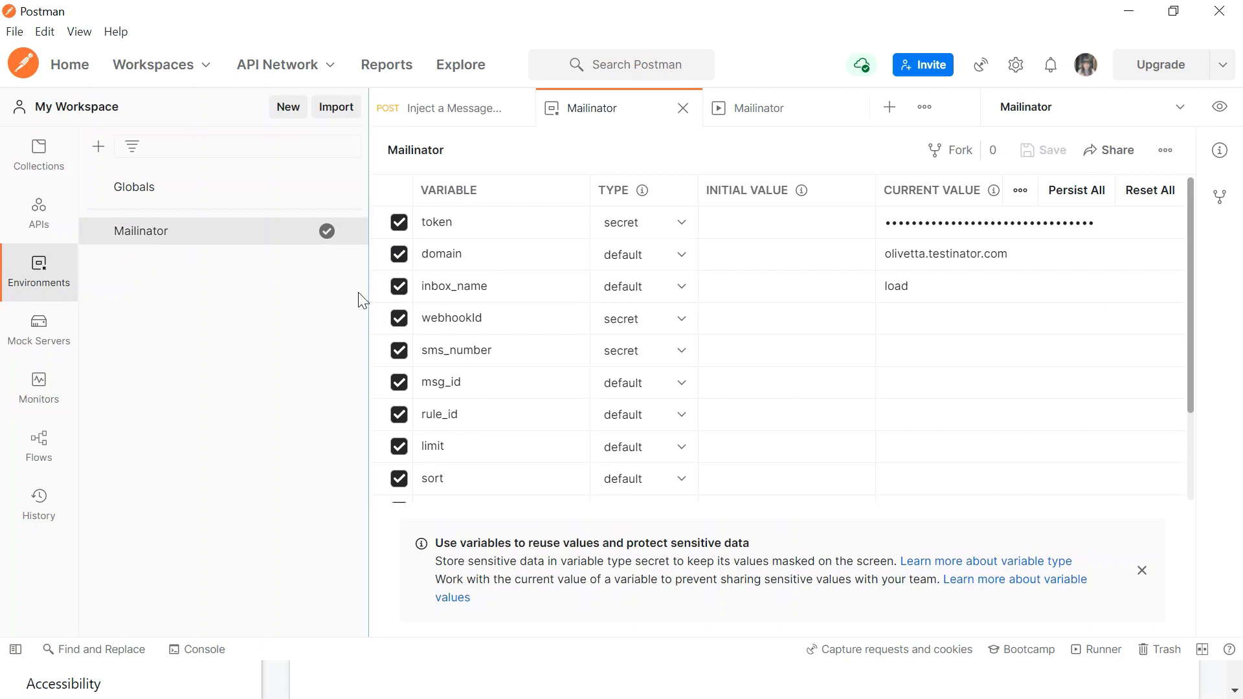
Set up a new run of the Mailinator collection that includes only the "Inject a Message (HTTP Post message)" request
{"action": "left_click", "coordinate": [52, 165]}
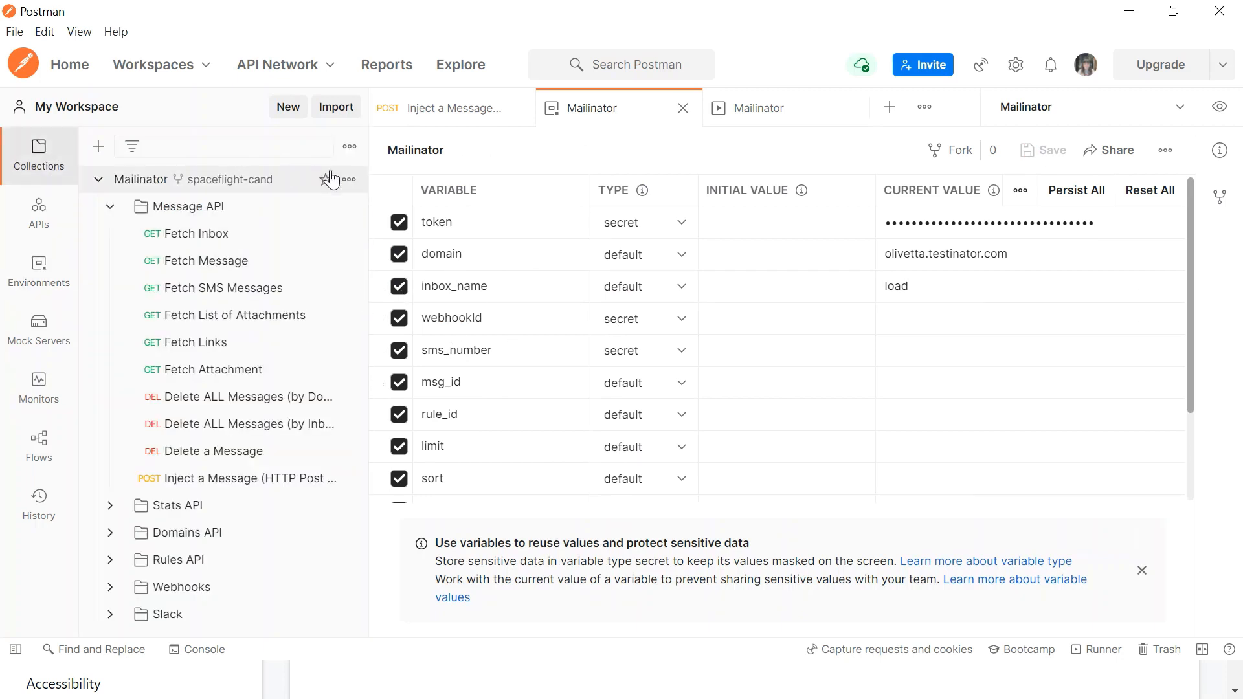
{"action": "left_click", "coordinate": [348, 180]}
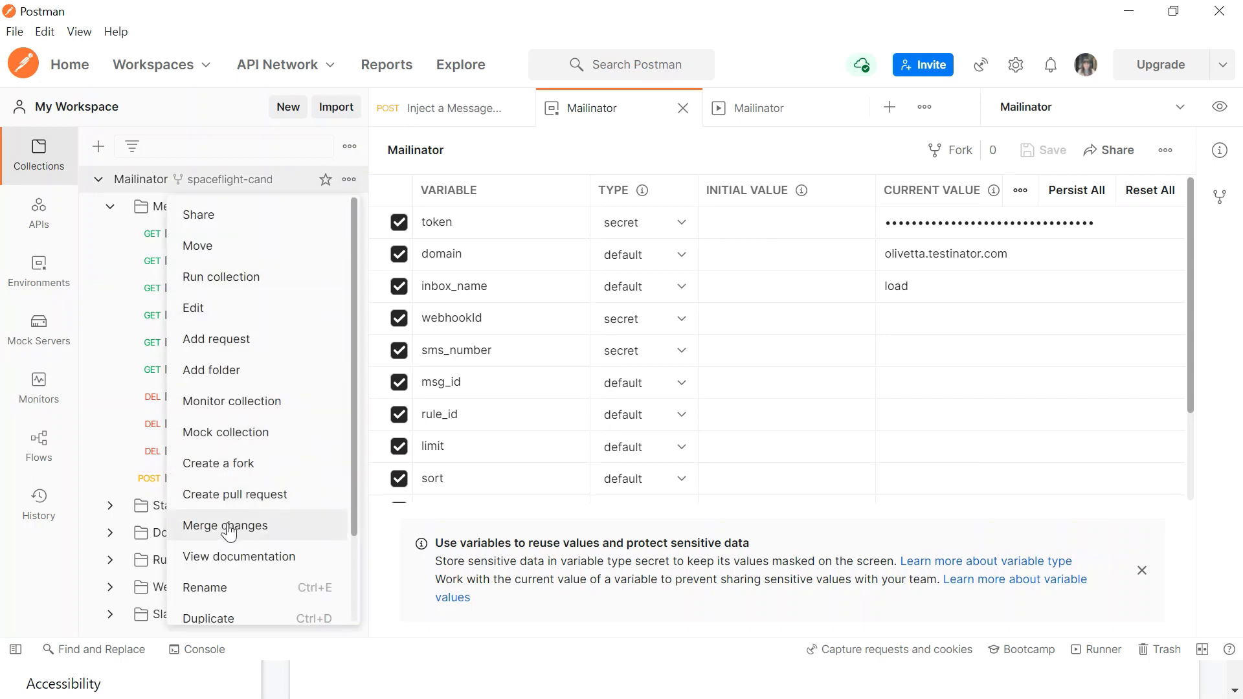
{"action": "left_click", "coordinate": [223, 278]}
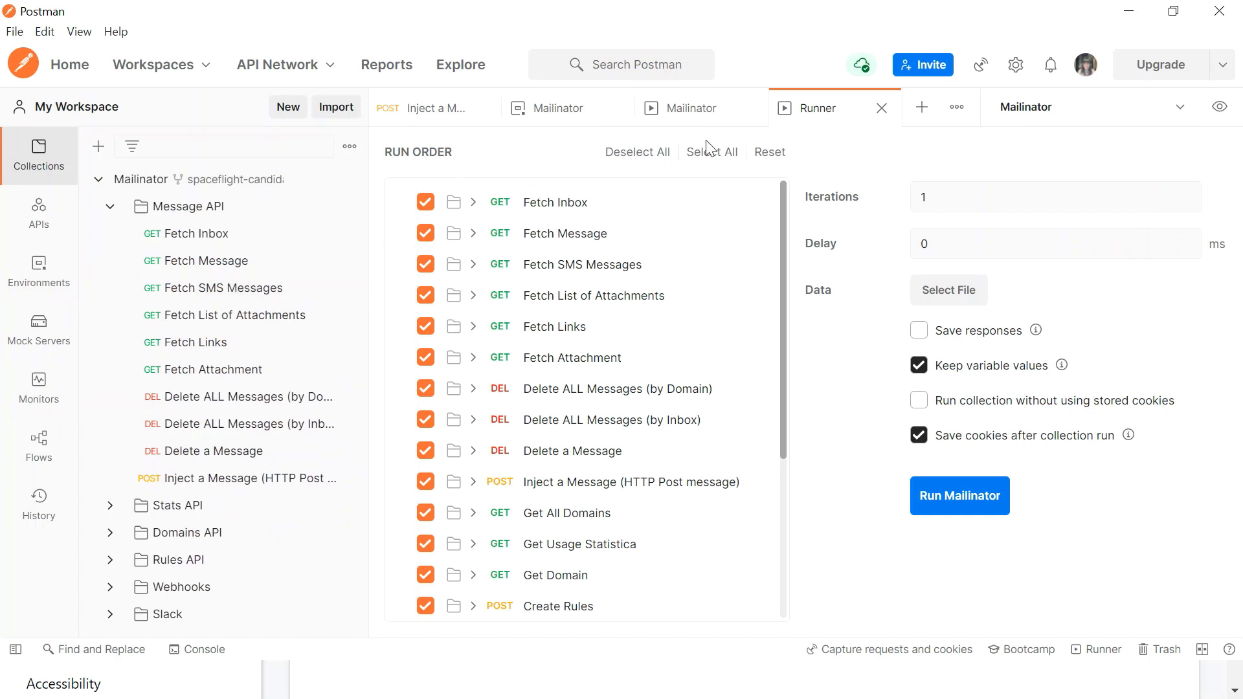
{"action": "left_click", "coordinate": [641, 154]}
{"action": "left_click", "coordinate": [426, 482]}
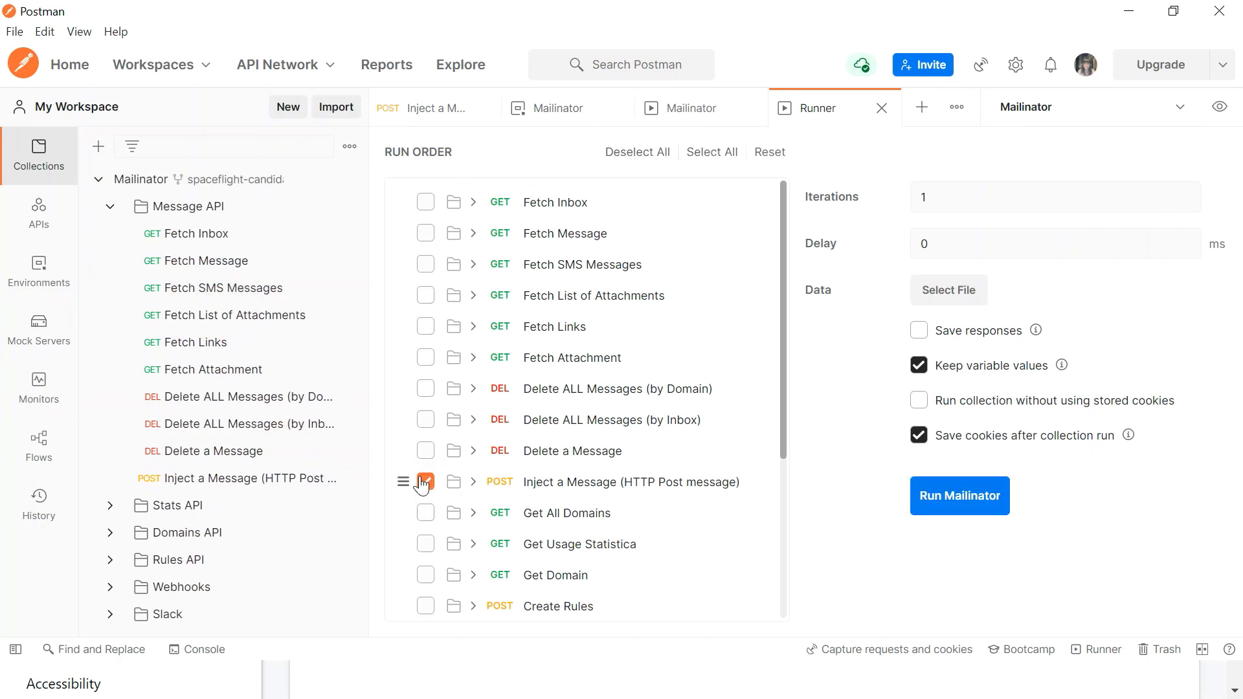
Set the iterations to 10, move Postman aside to reveal the team inbox and start the Mailinator run
{"action": "left_click", "coordinate": [959, 200]}
{"action": "left_click_drag", "start_coordinate": [941, 27], "coordinate": [322, 64]}
{"action": "left_click", "coordinate": [336, 554]}
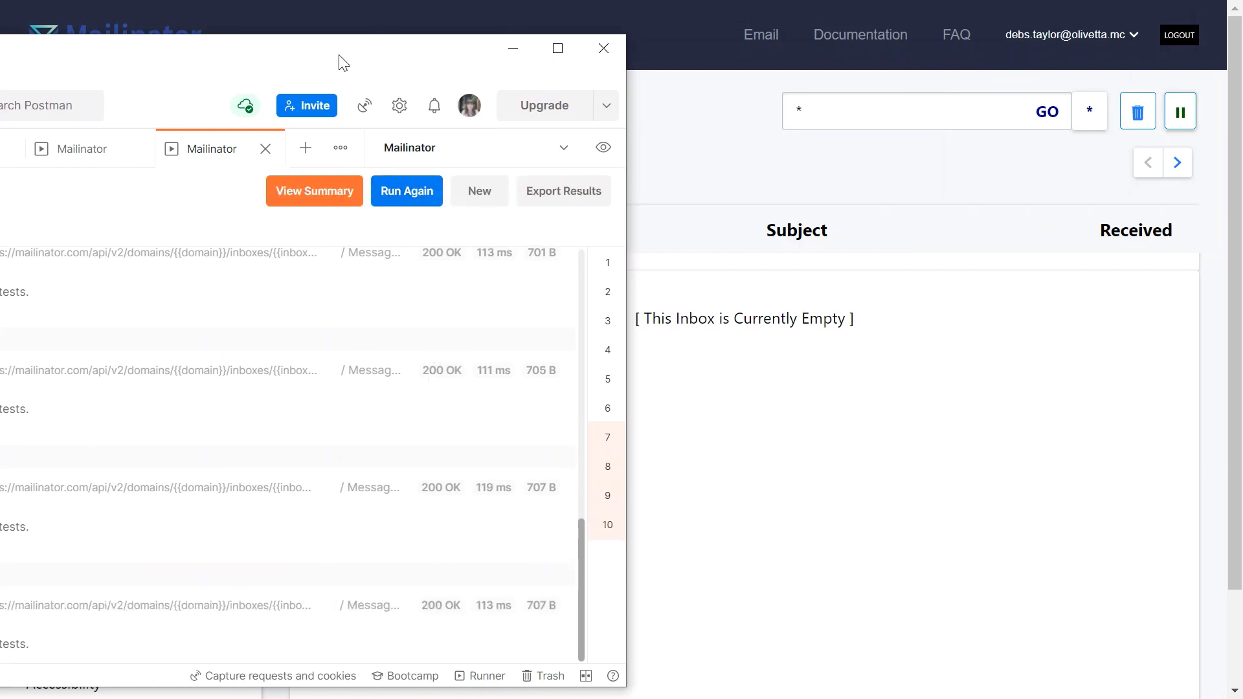
Clear the Postman window from view and check the private team inbox for messages from the "load" run
{"action": "left_click_drag", "start_coordinate": [341, 61], "coordinate": [588, 60]}
{"action": "key", "text": "super+Down"}
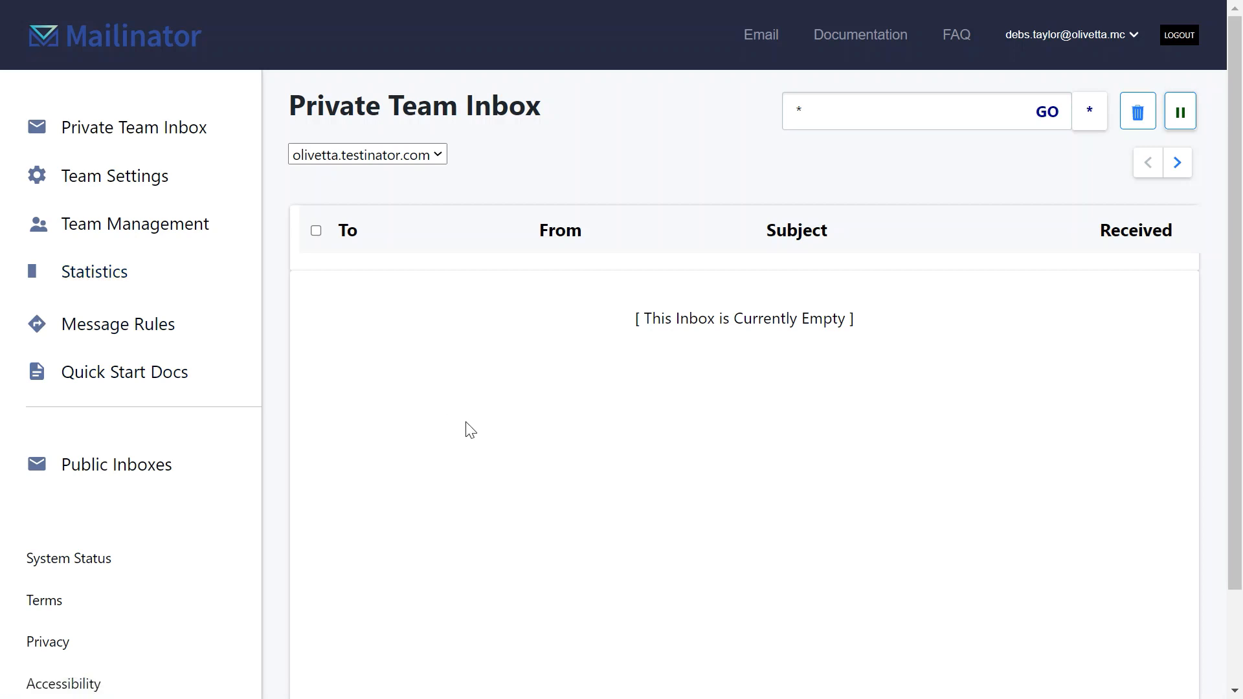
{"action": "left_click", "coordinate": [138, 127]}
Display the domain's message rules and toggle the drop_load_email rule, leaving it disabled
{"action": "left_click", "coordinate": [90, 330]}
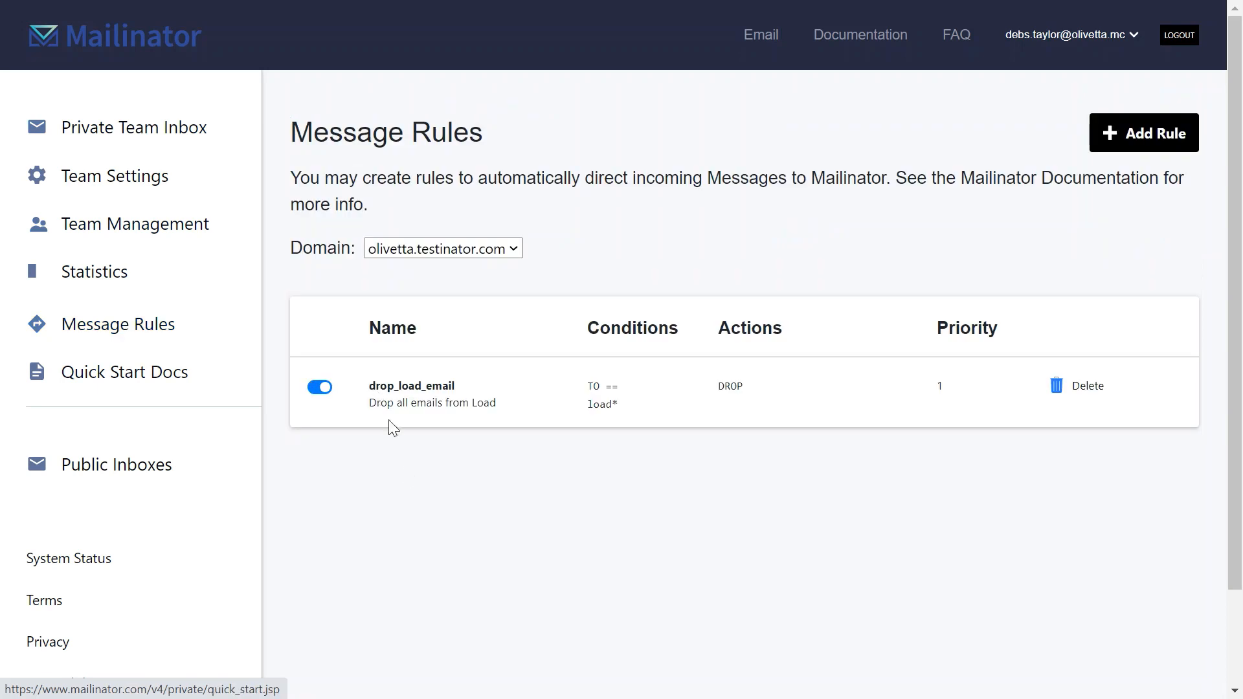
{"action": "left_click", "coordinate": [317, 388]}
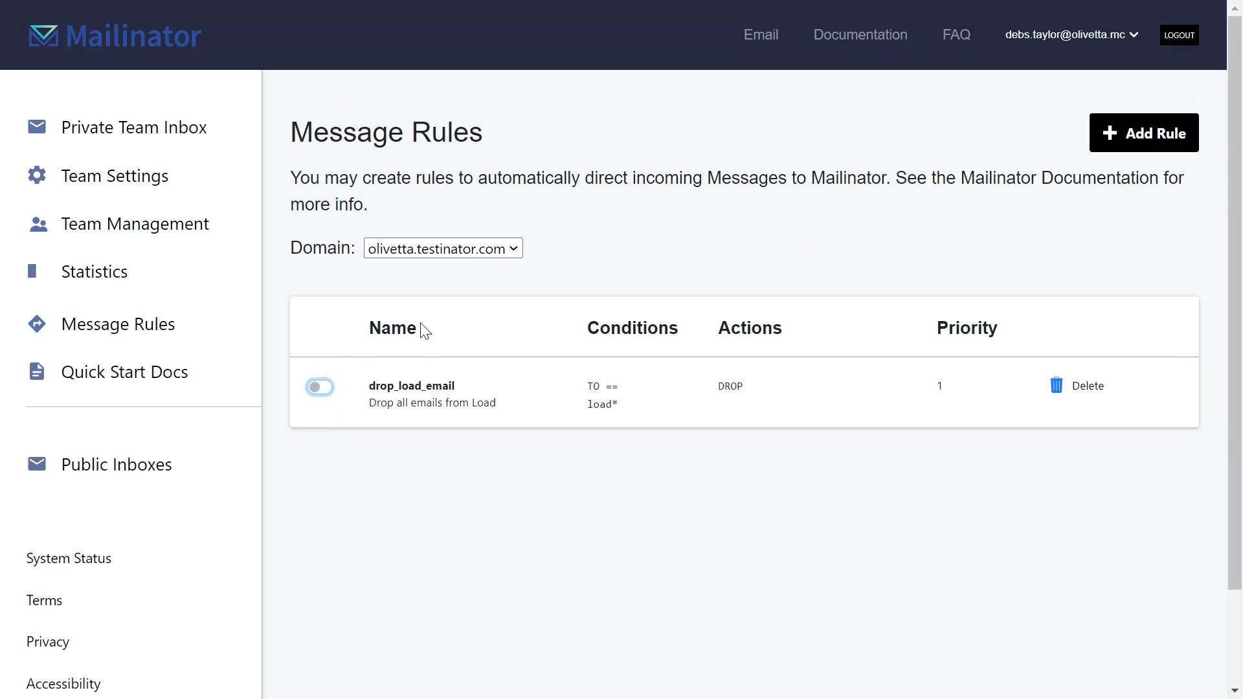
{"action": "left_click", "coordinate": [321, 388]}
{"action": "left_click", "coordinate": [322, 388]}
Delete the drop_load_email rule from the olivetta.testinator.com domain
{"action": "left_click", "coordinate": [1073, 388]}
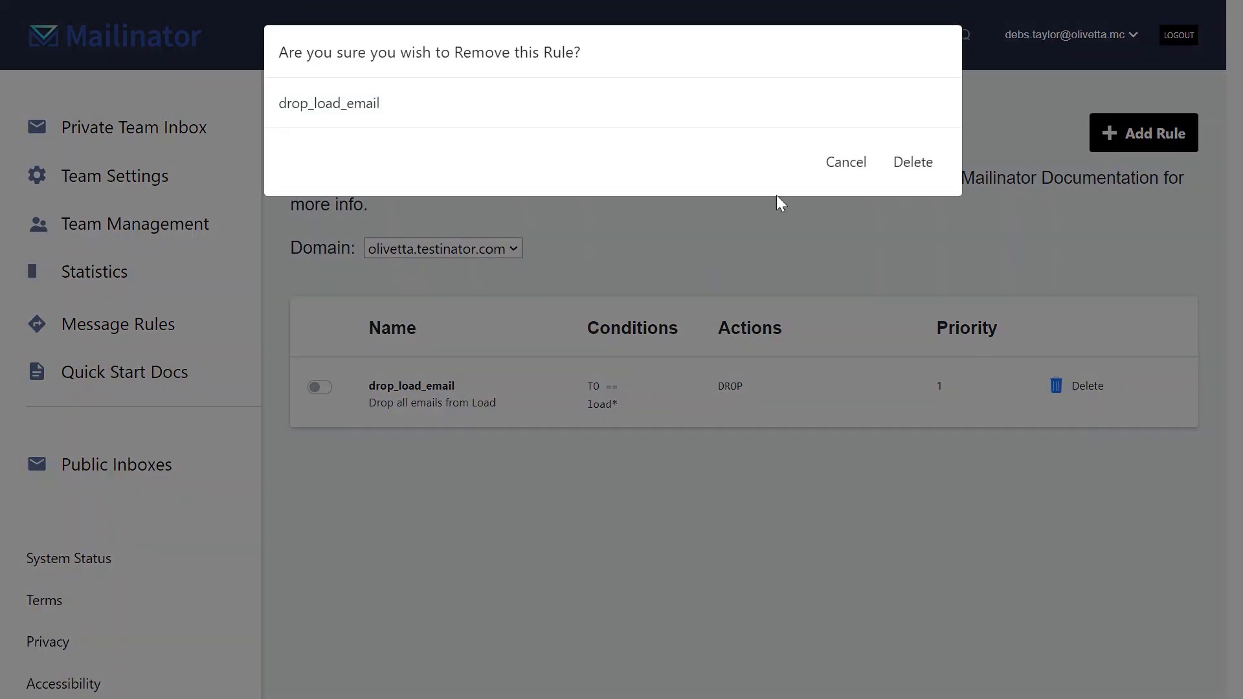
{"action": "left_click", "coordinate": [906, 173]}
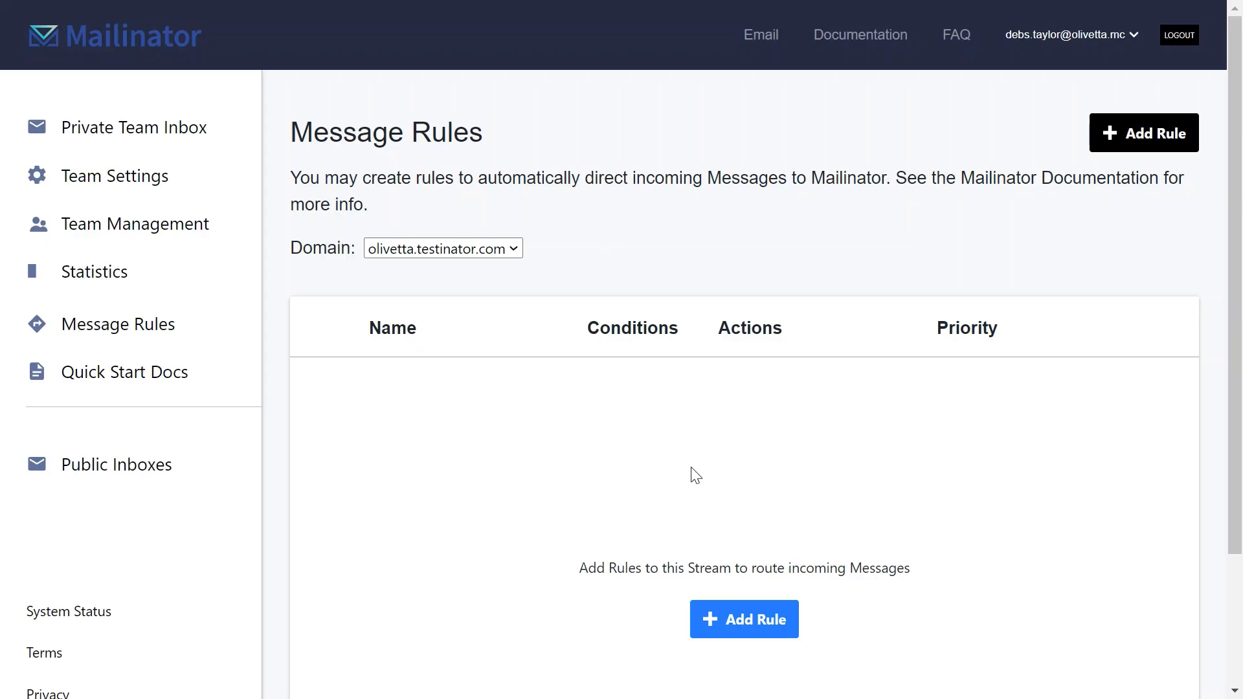